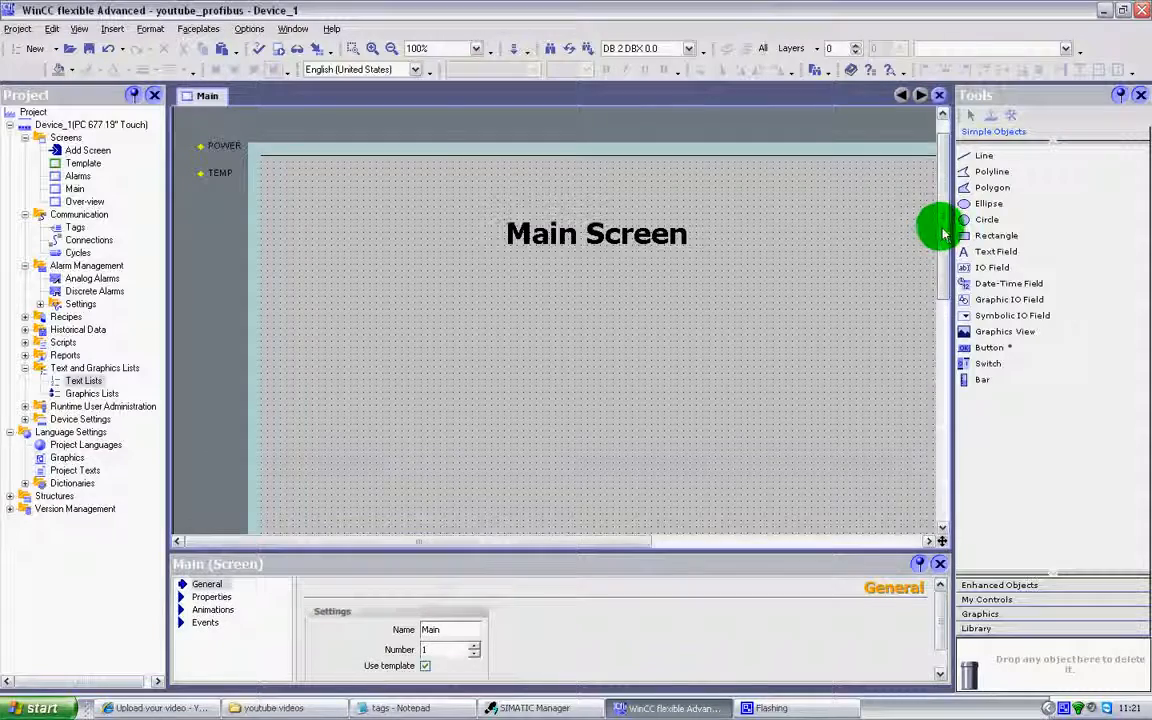
- Place a new button on the lower-left area of the Main screen, well below the Main Screen title
scroll(938, 237, down, 2)
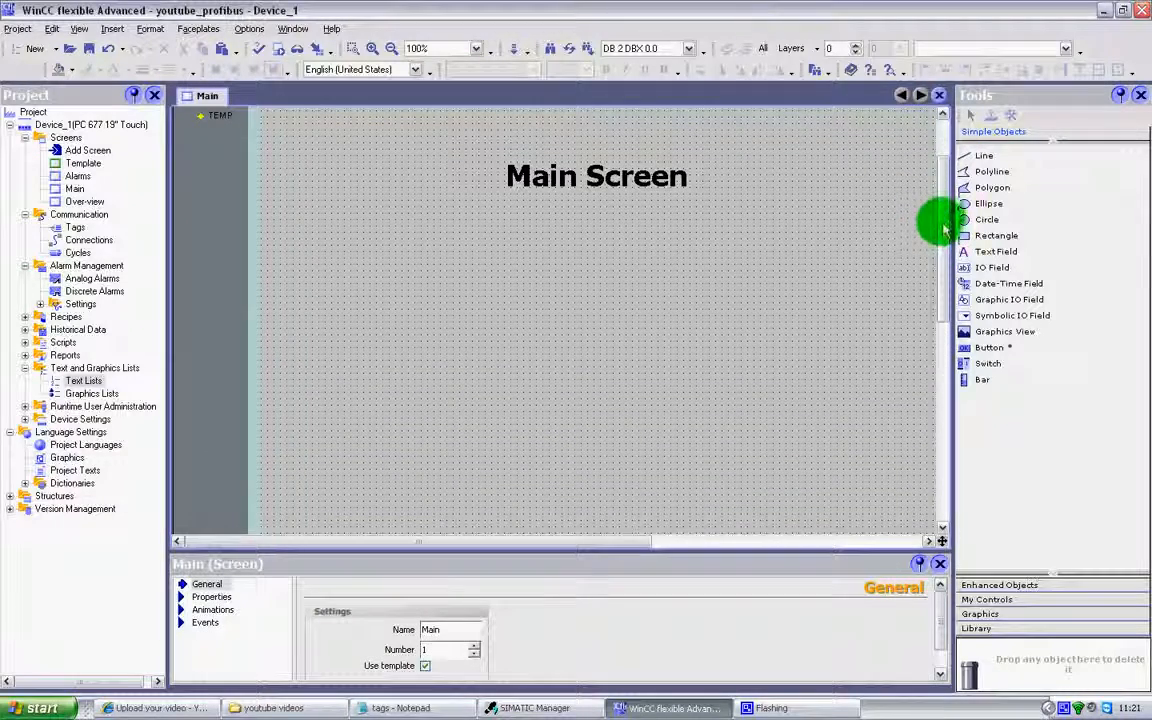
drag(943, 226, 943, 237)
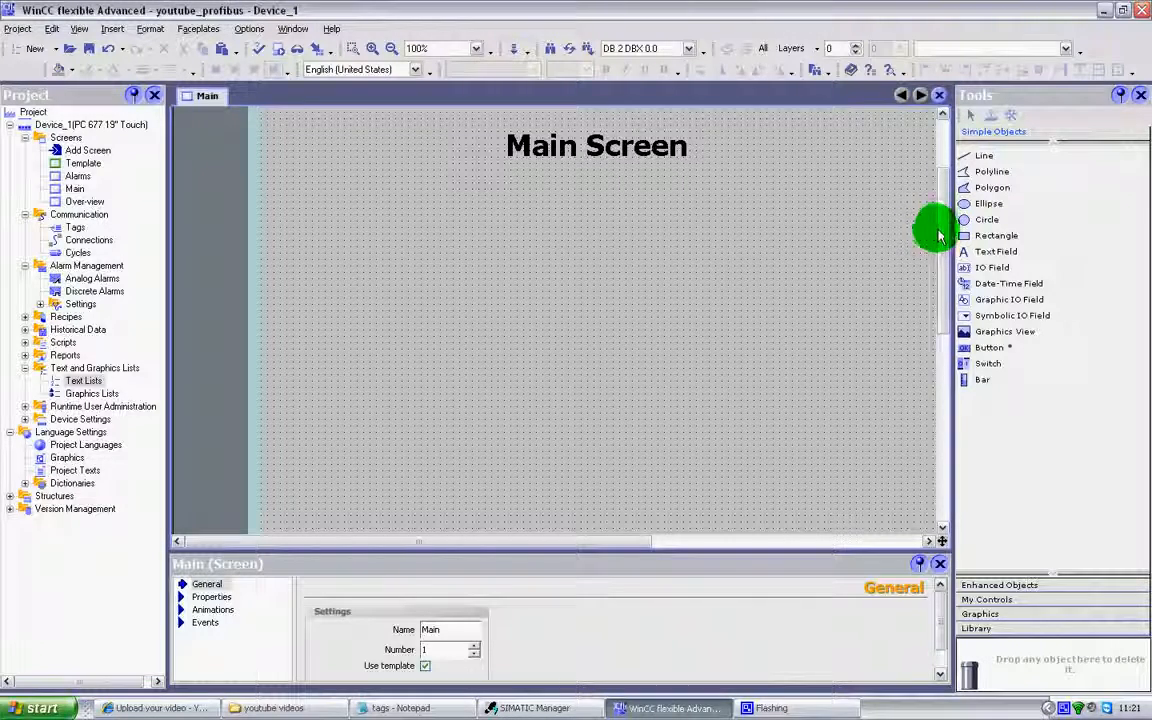
drag(946, 231, 946, 219)
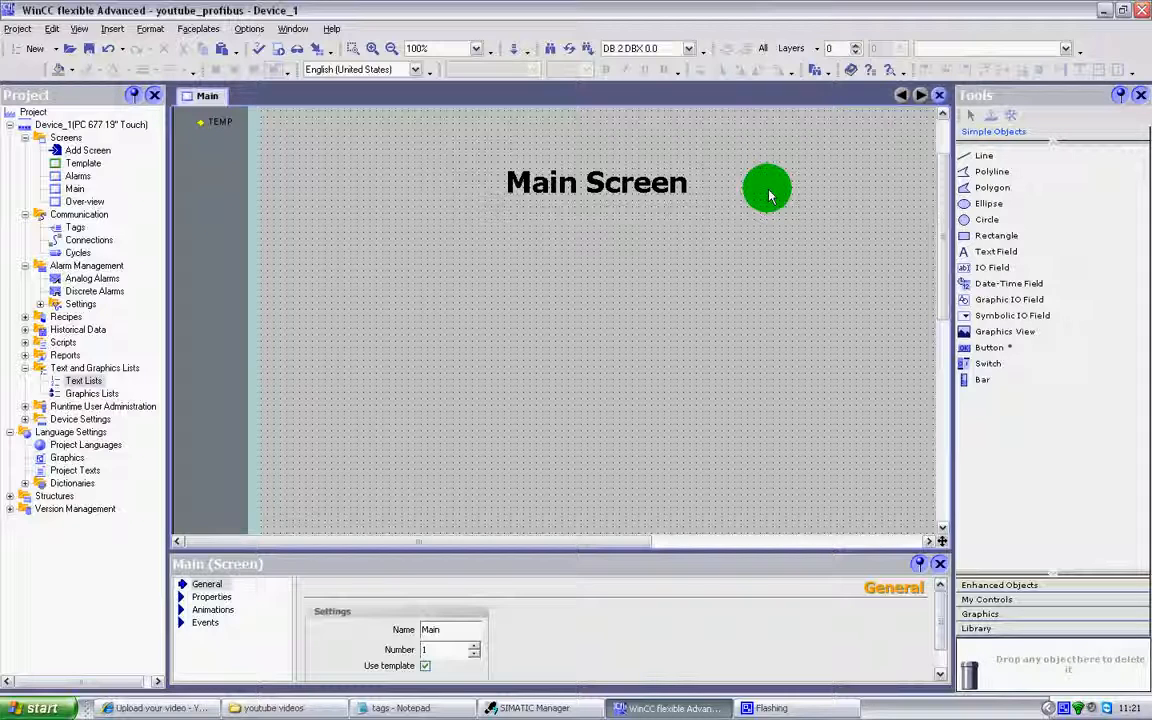
drag(948, 203, 952, 232)
mouse_move(980, 358)
mouse_down()
mouse_move(275, 406)
mouse_move(435, 455)
mouse_move(407, 441)
mouse_up()
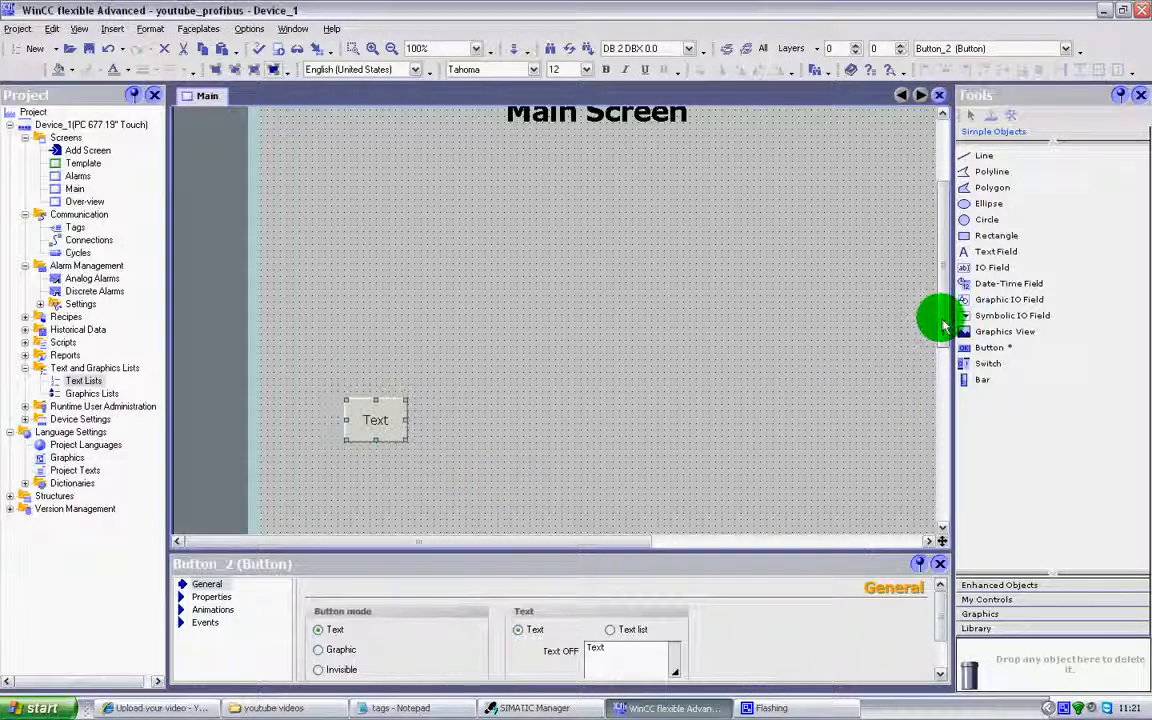
drag(943, 320, 949, 335)
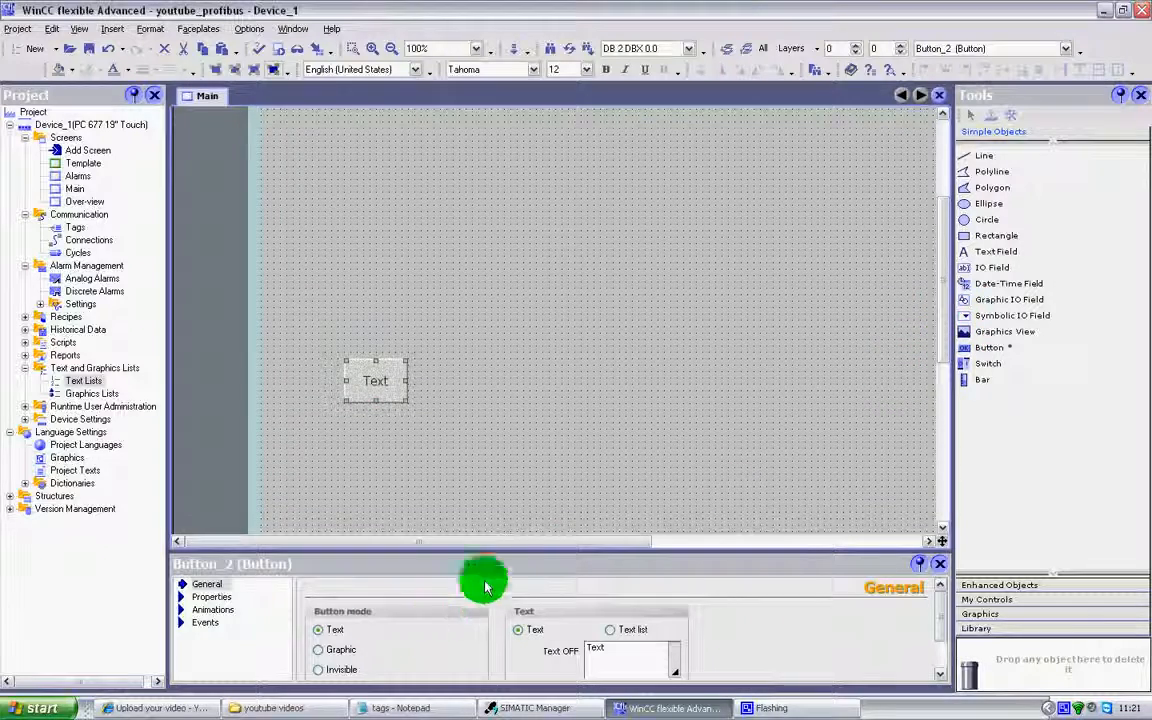
- Set both the Text OFF and Text ON labels of the new button to "Info", enabling Text ON
drag(521, 553, 522, 488)
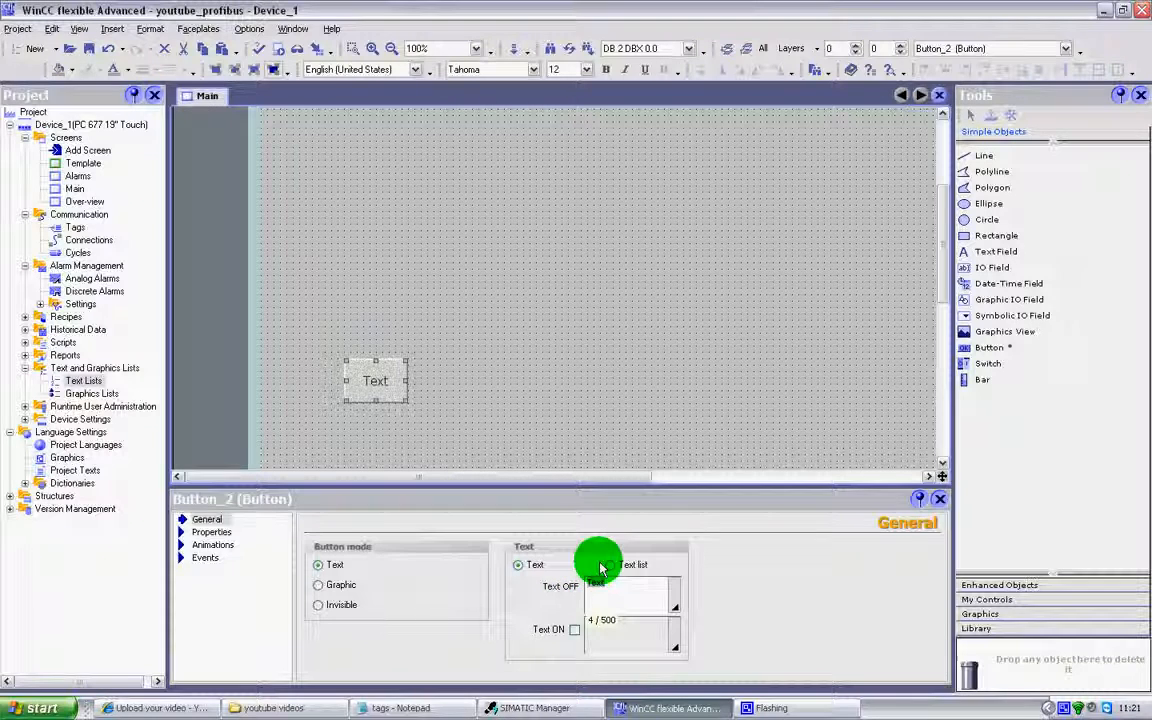
text(Info)
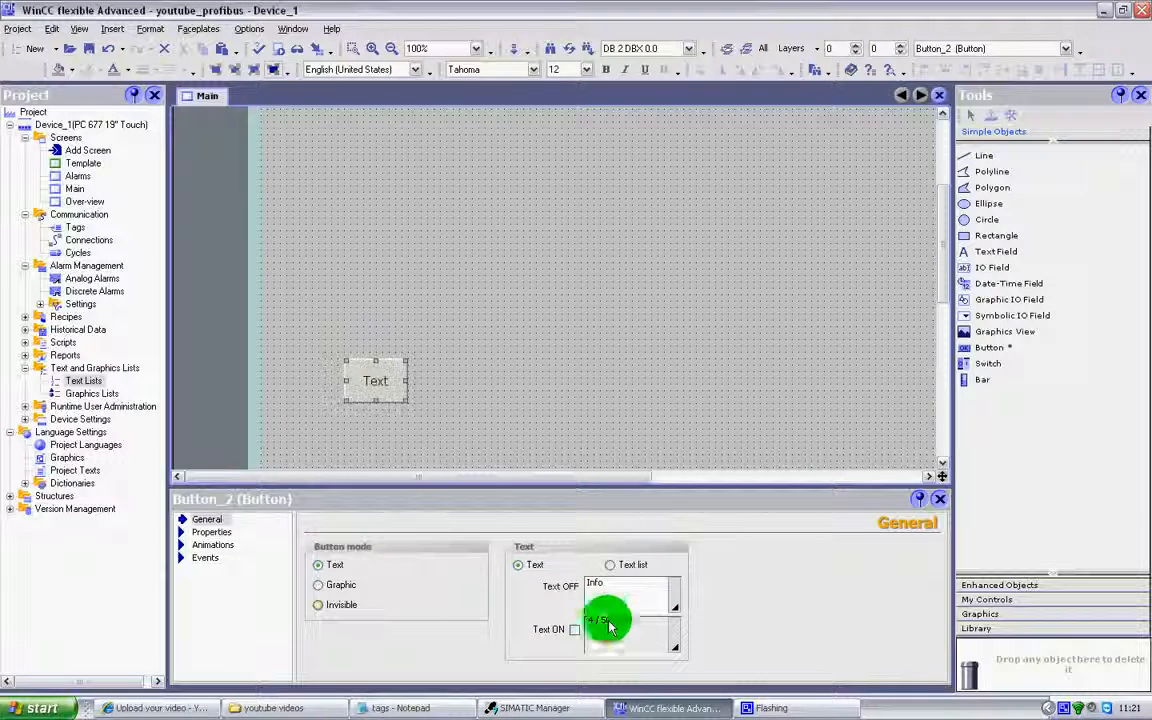
click(574, 629)
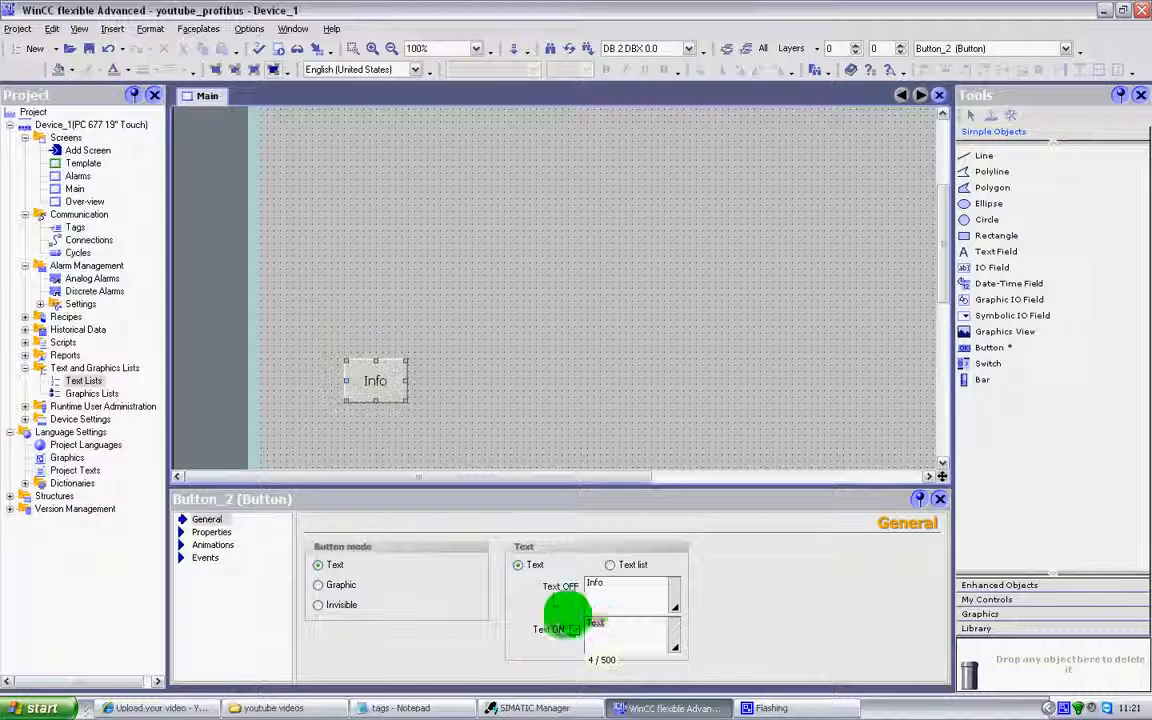
text(Info)
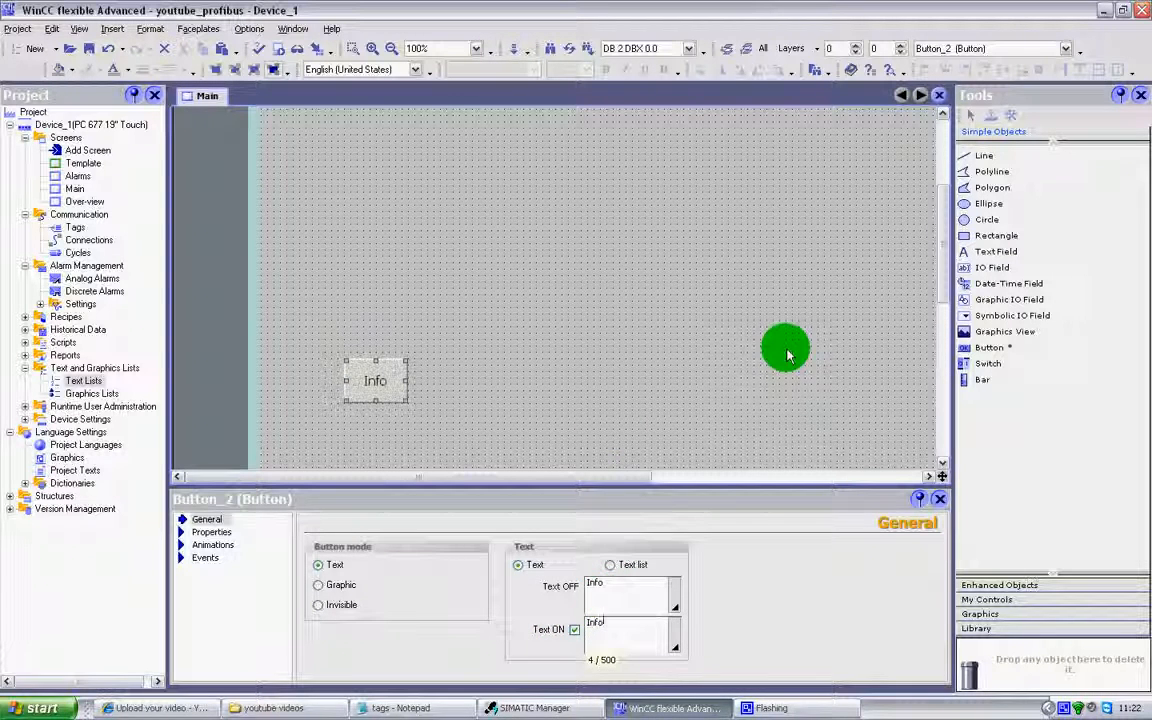
click(780, 346)
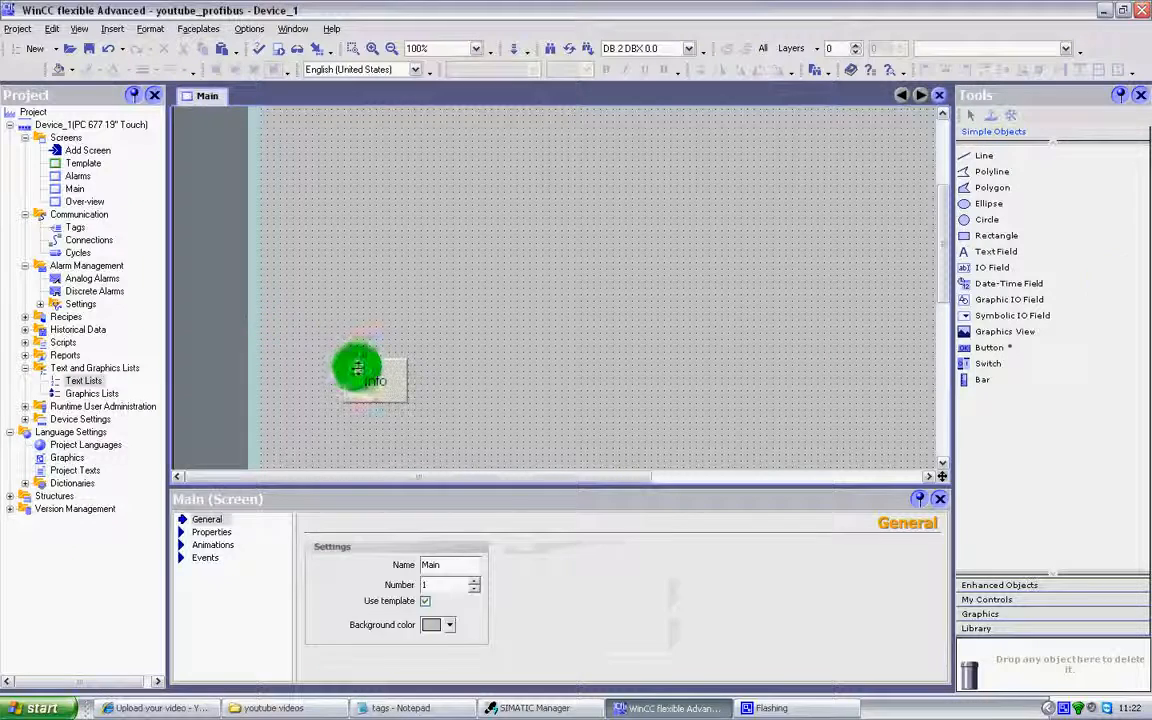
- Create a faceplate from the Info button on the Main screen
click(362, 372)
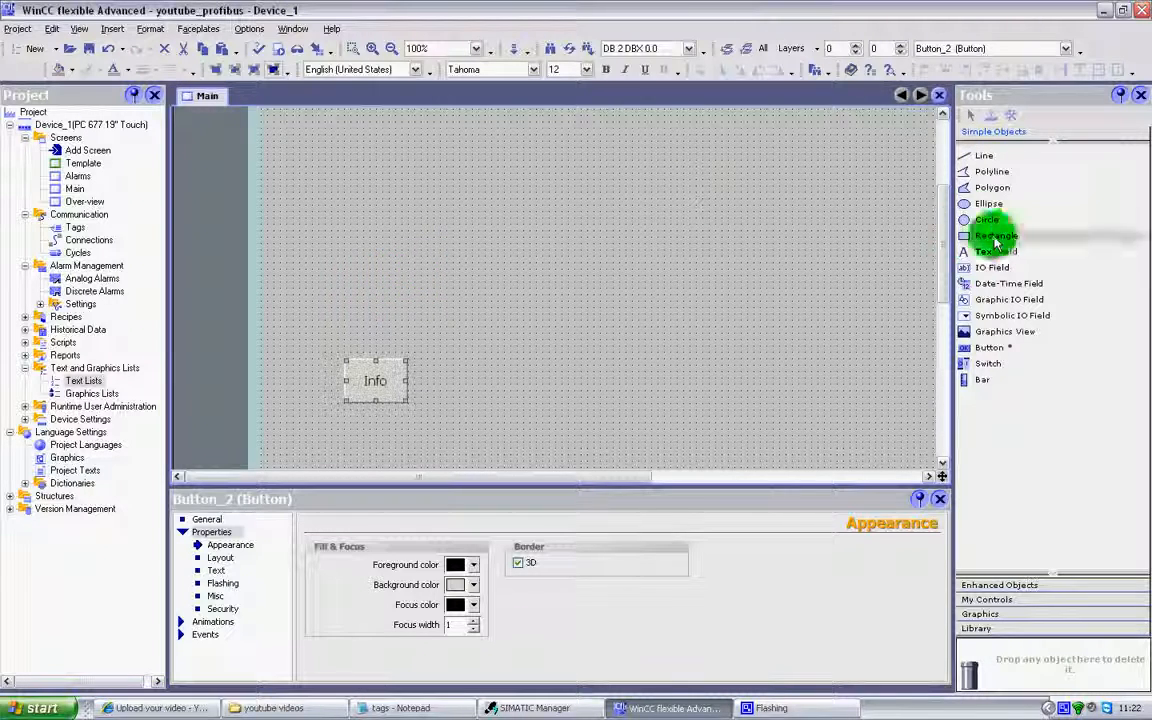
mouse_move(942, 255)
mouse_down()
mouse_move(950, 193)
mouse_move(946, 250)
mouse_up()
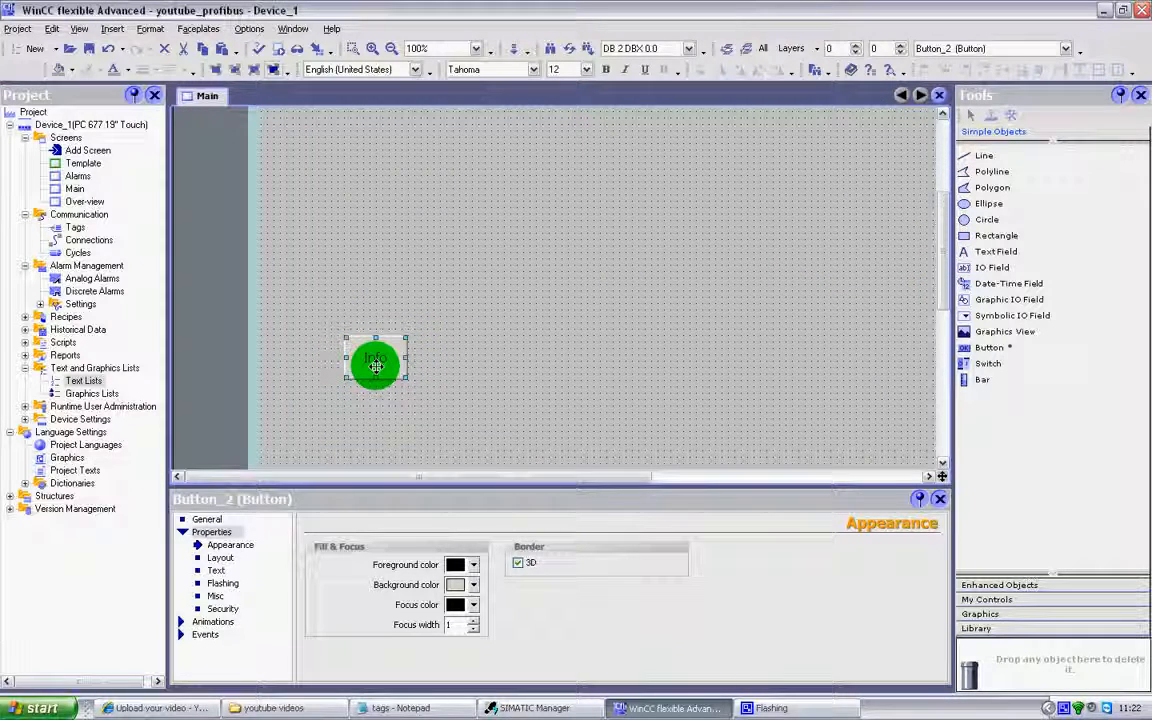
right_click(375, 366)
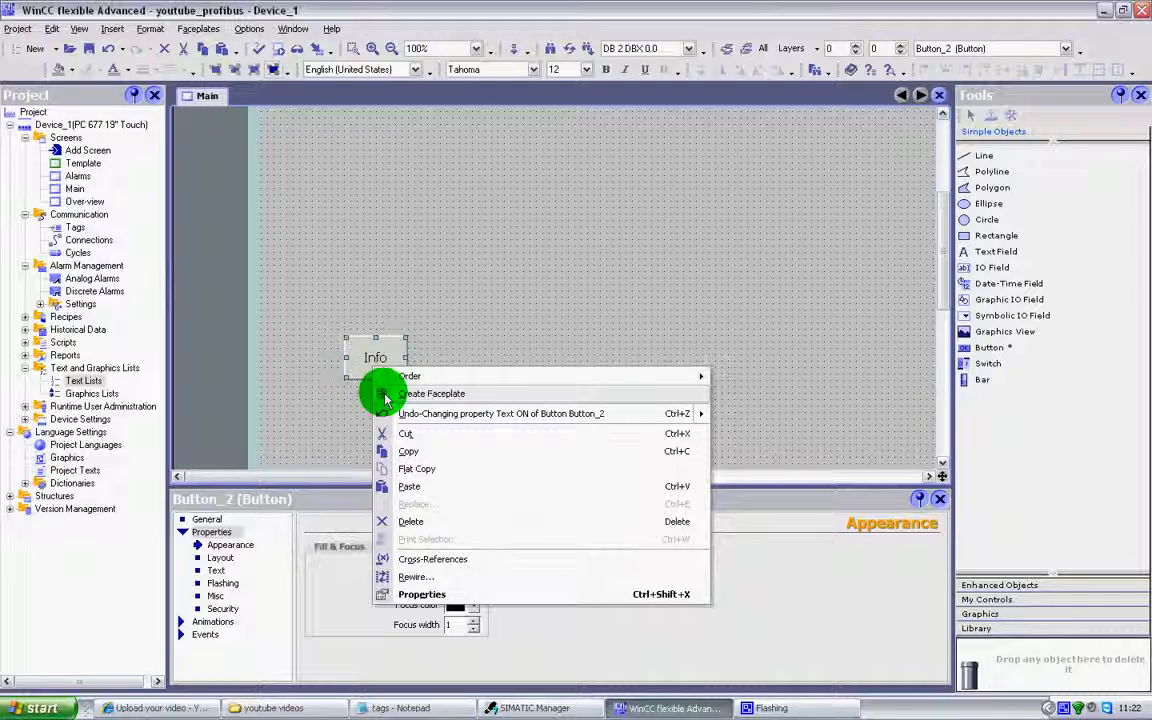
click(420, 394)
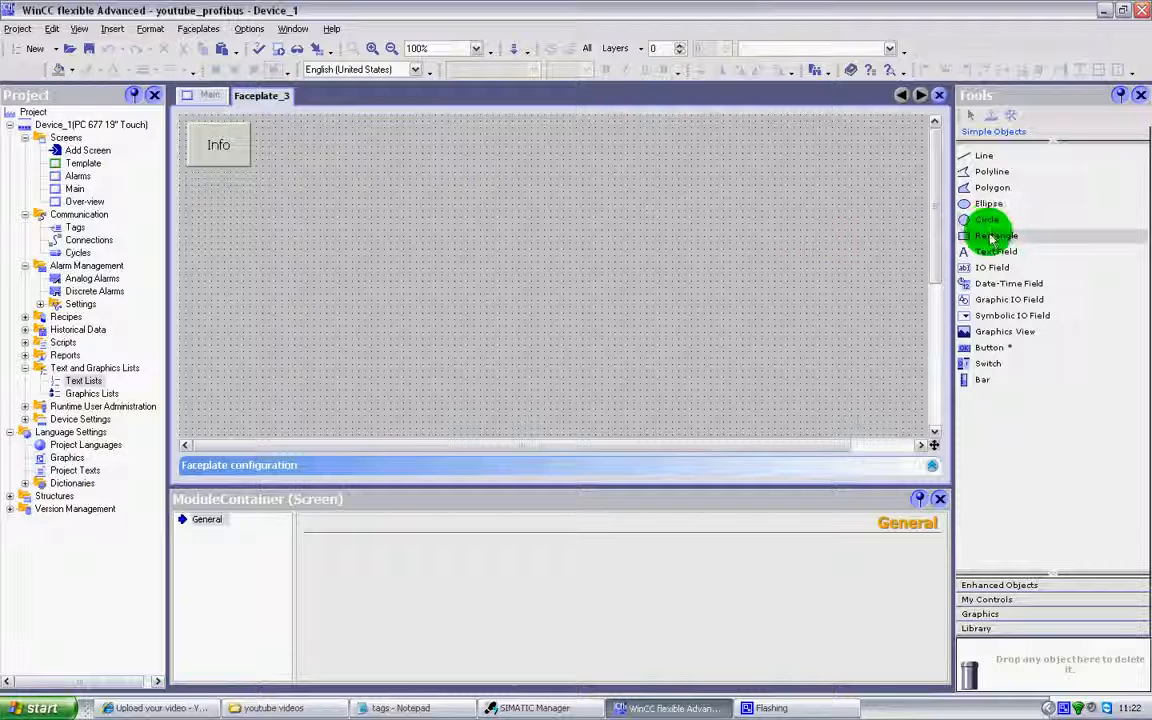
click(207, 140)
right_click(207, 140)
mouse_move(211, 149)
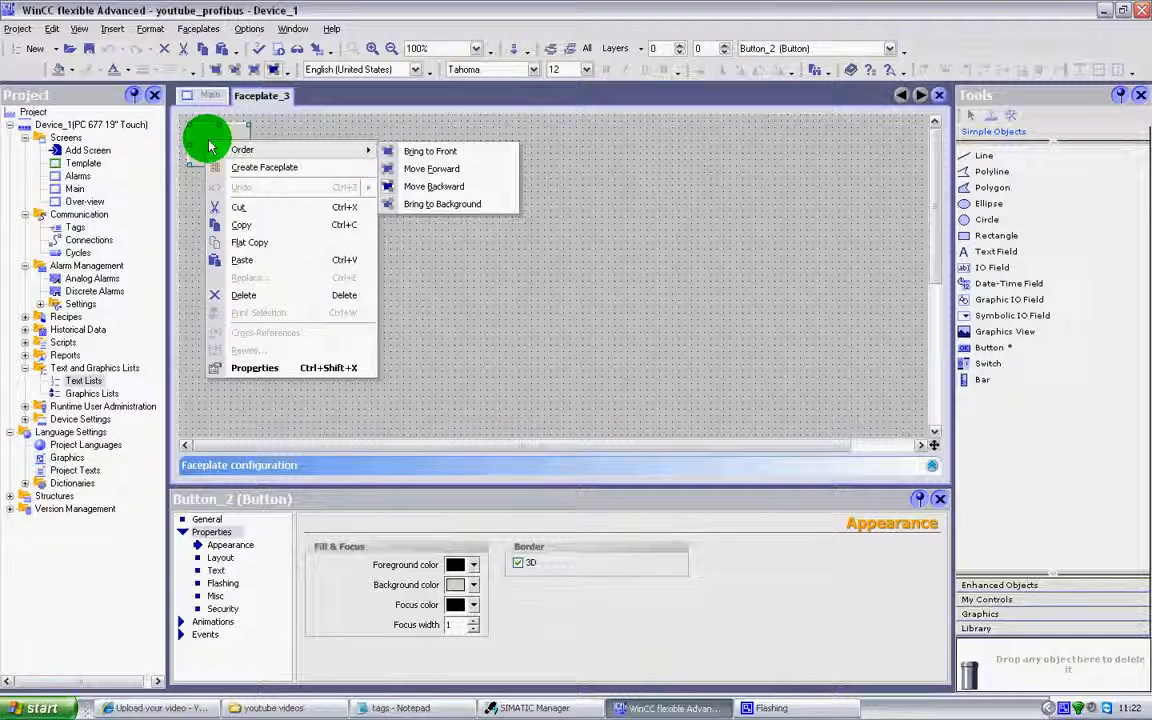
click(236, 432)
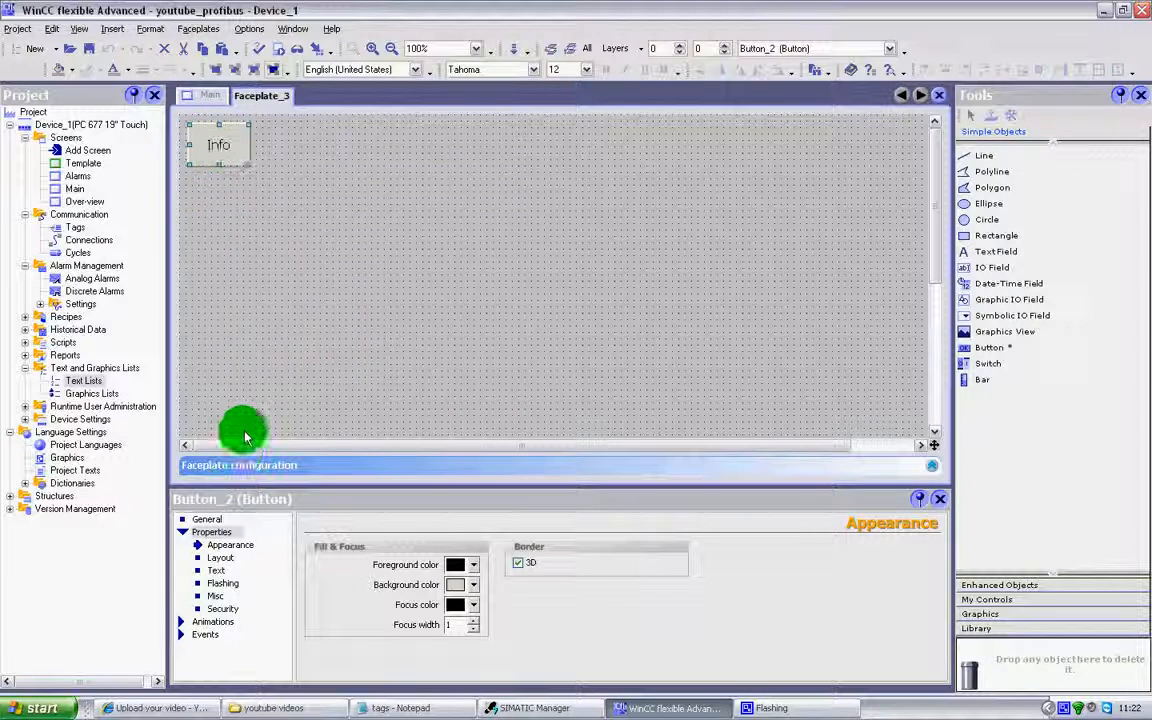
- Assign the SetBit function to the Click event of the Info button in the faceplate
click(200, 128)
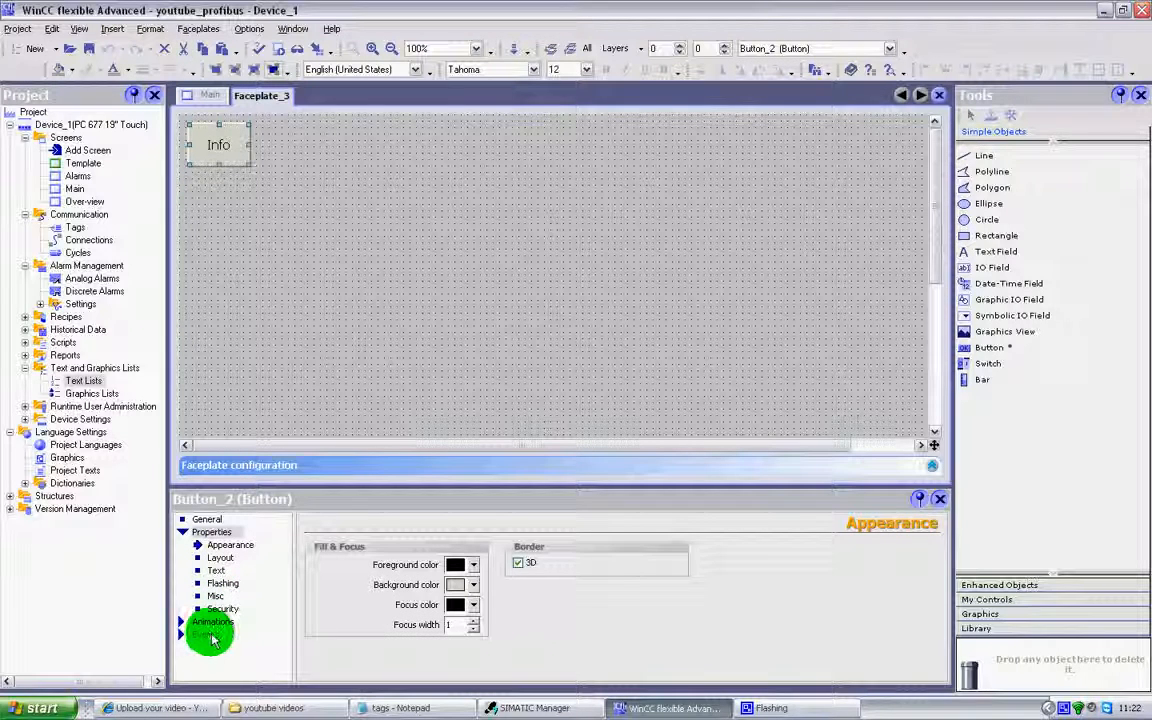
click(210, 634)
click(218, 572)
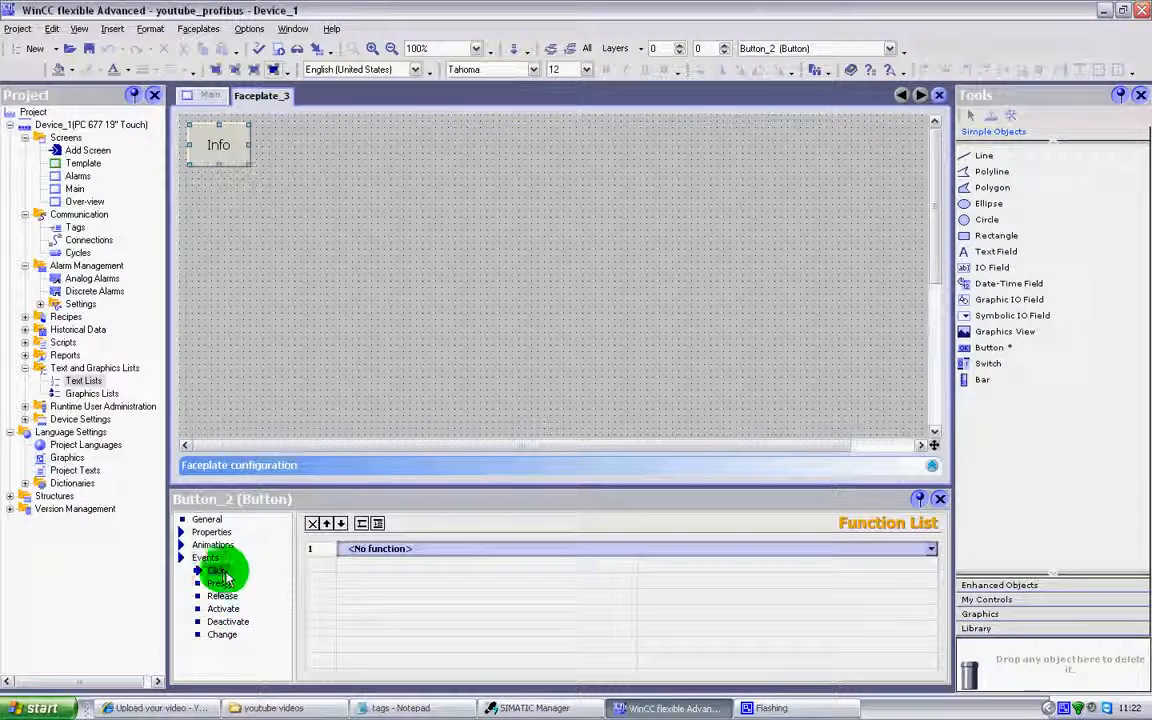
click(933, 549)
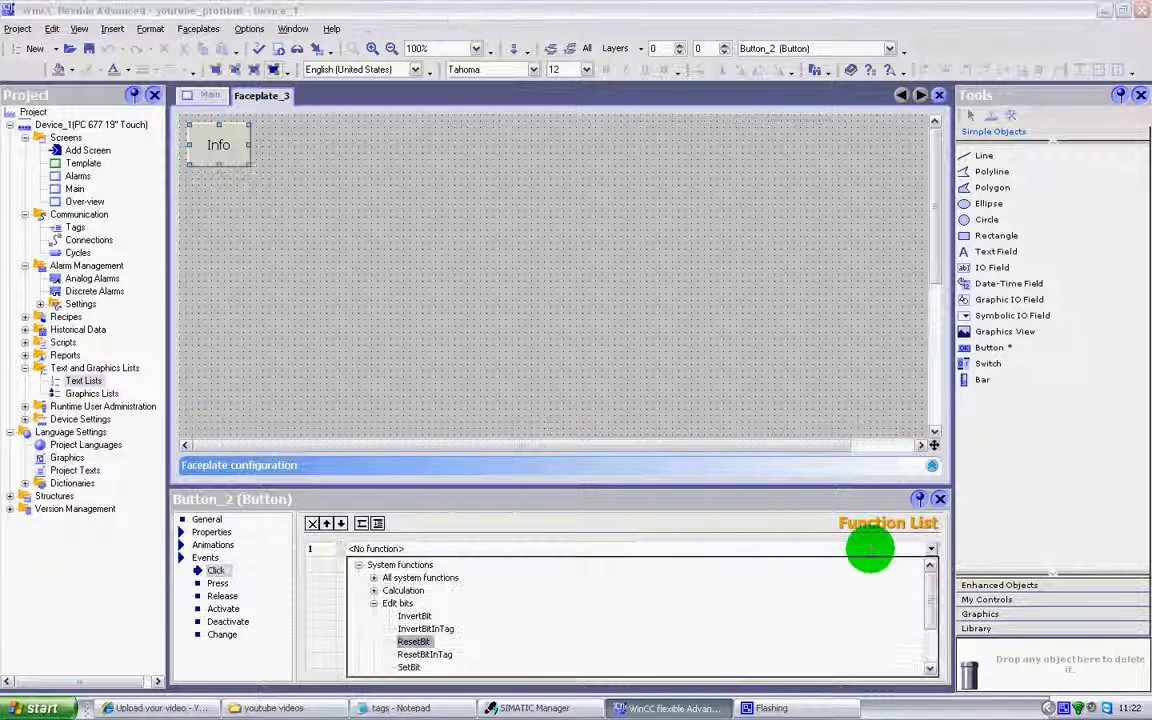
click(417, 668)
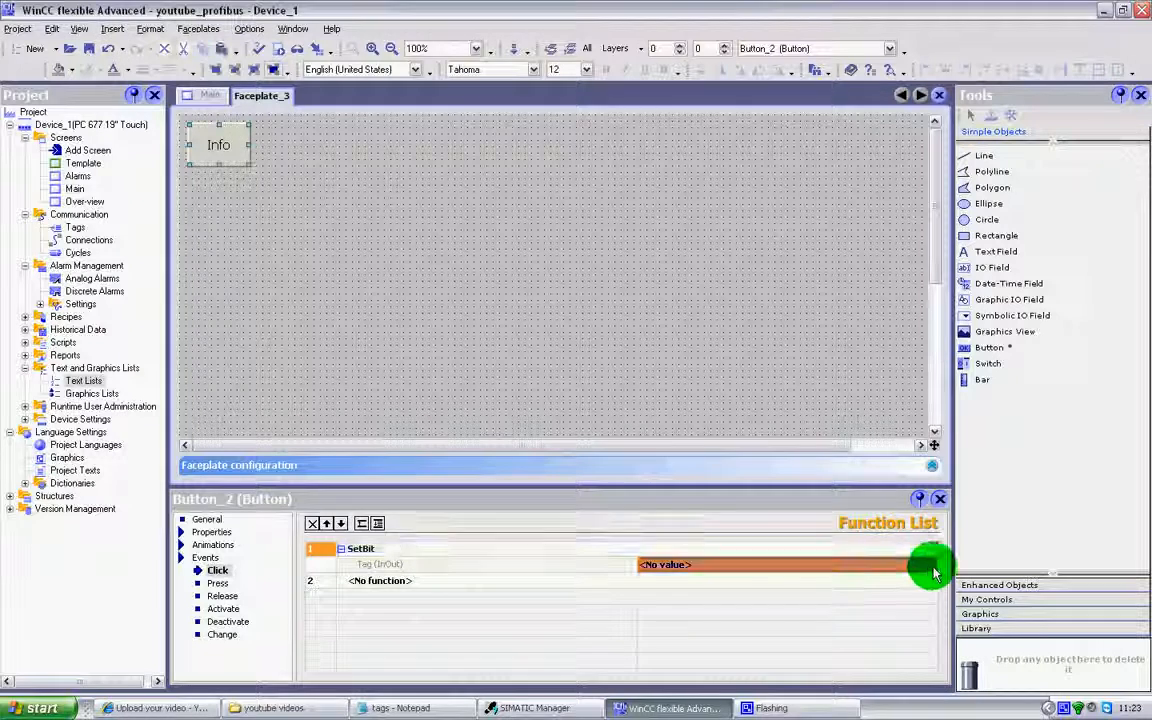
- Create a new faceplate tag named Tag_11 with data type Bool as the tag for the SetBit function
click(931, 566)
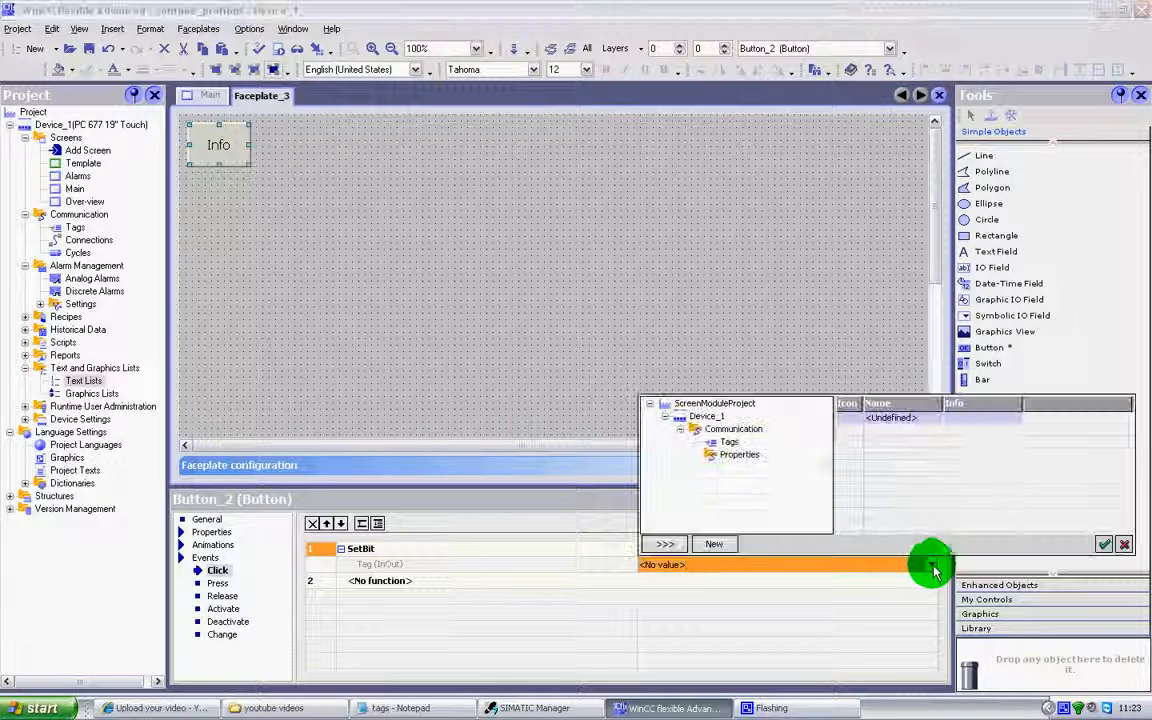
click(728, 441)
click(714, 544)
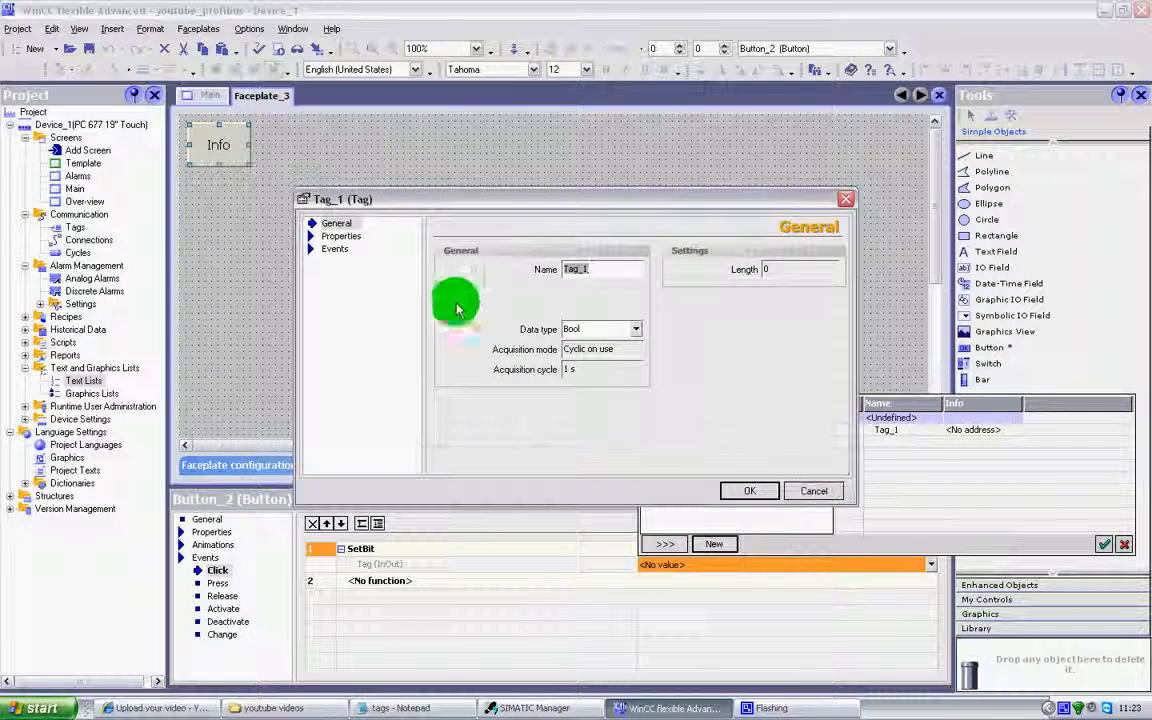
click(592, 268)
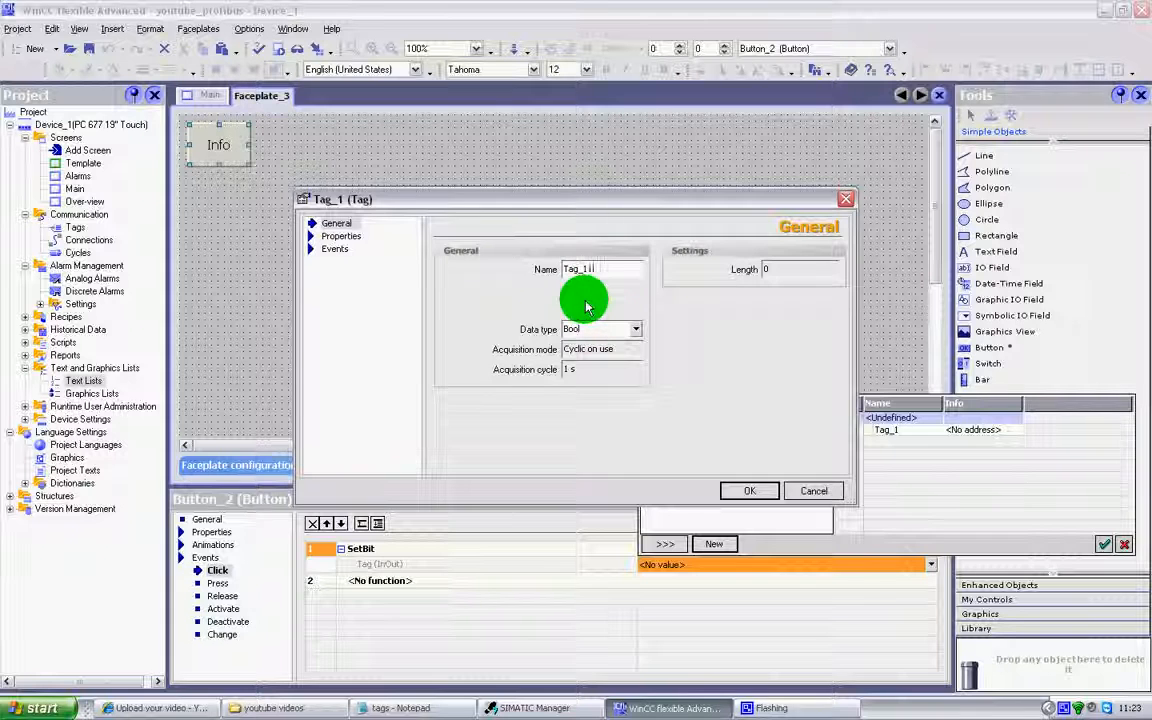
text(1)
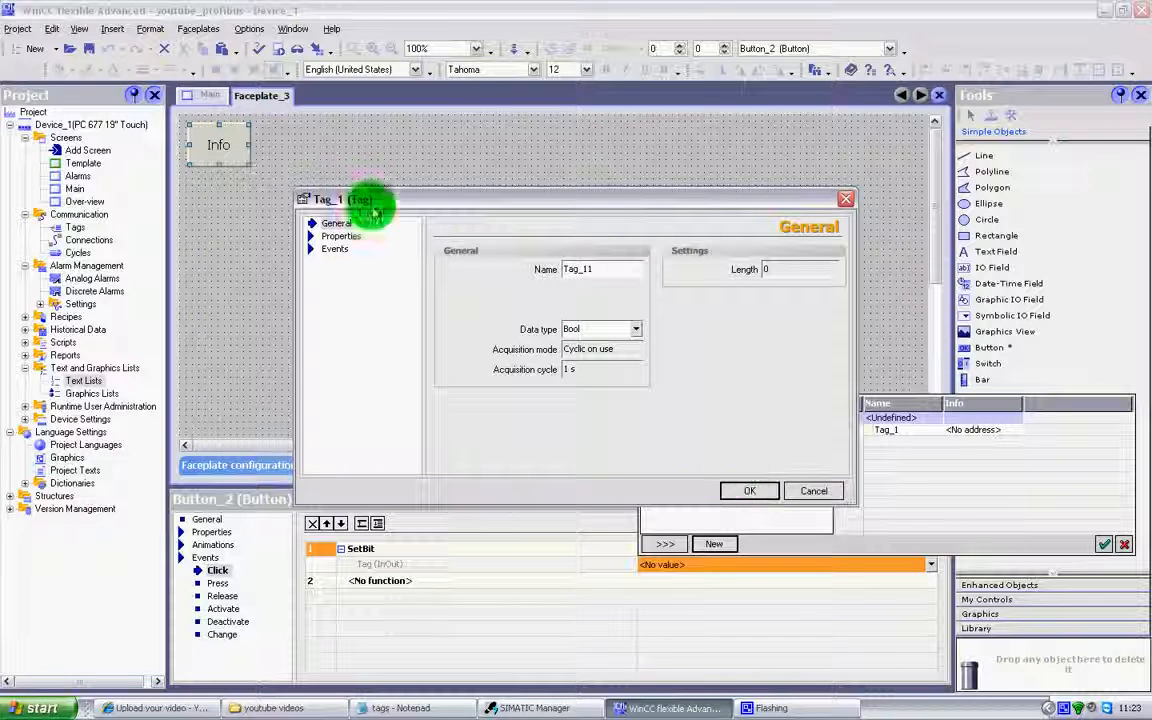
click(341, 237)
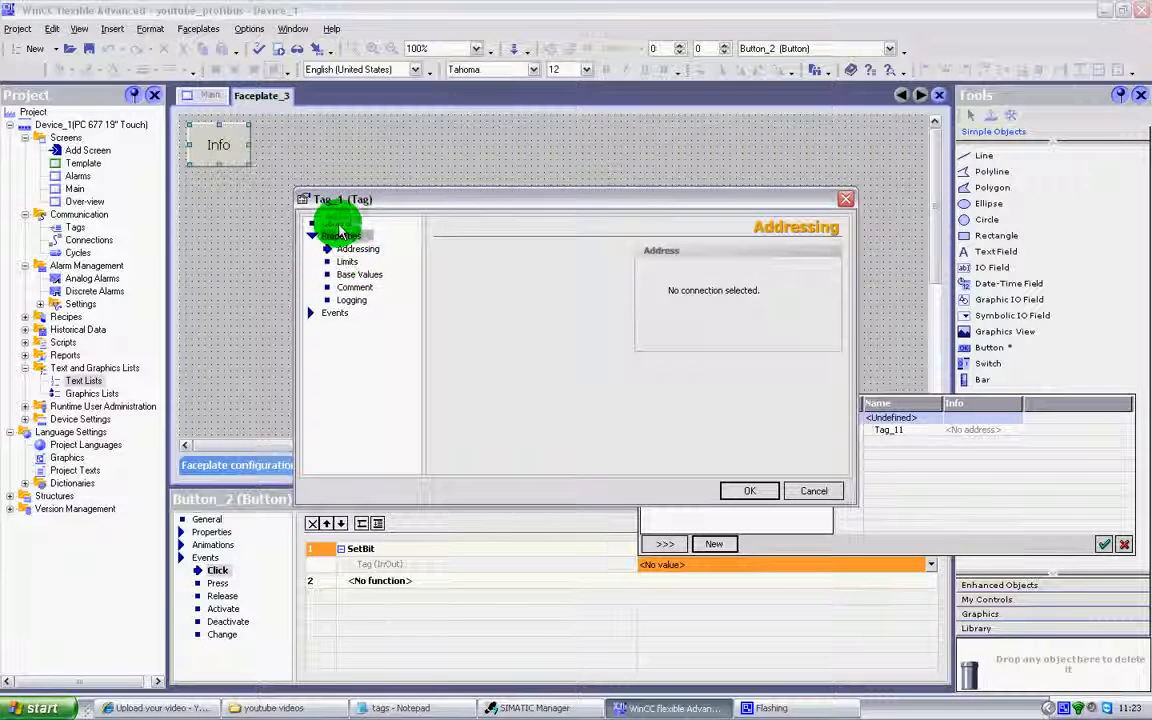
click(336, 224)
click(632, 327)
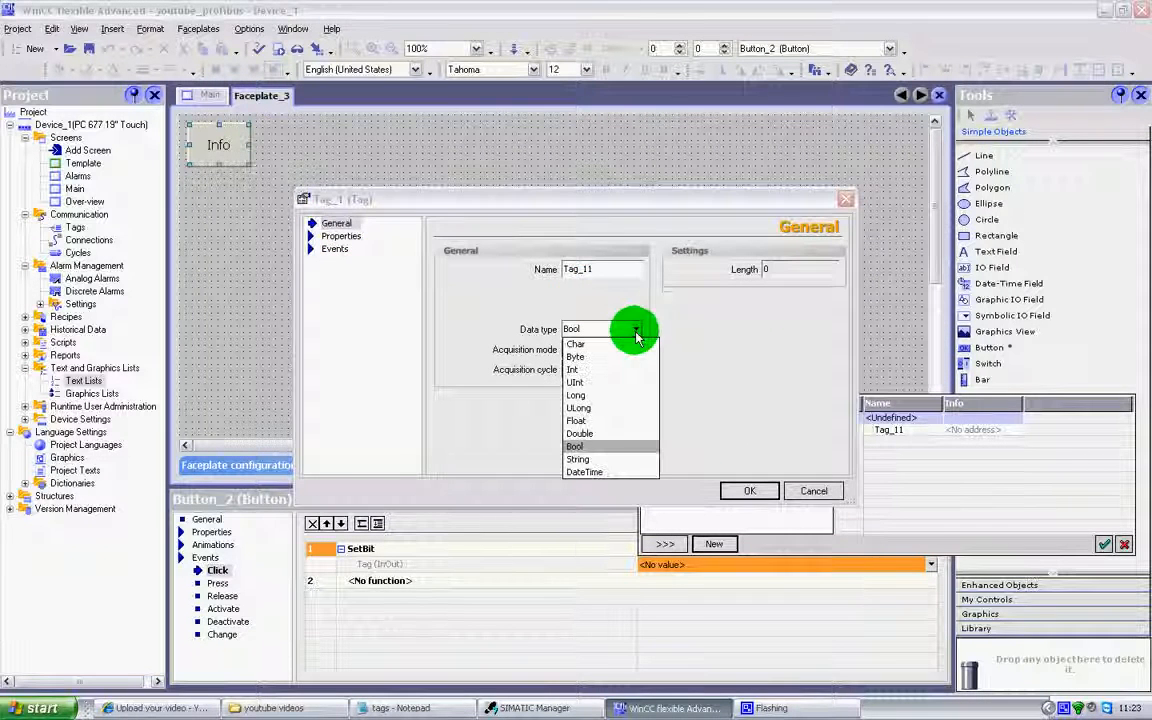
click(600, 446)
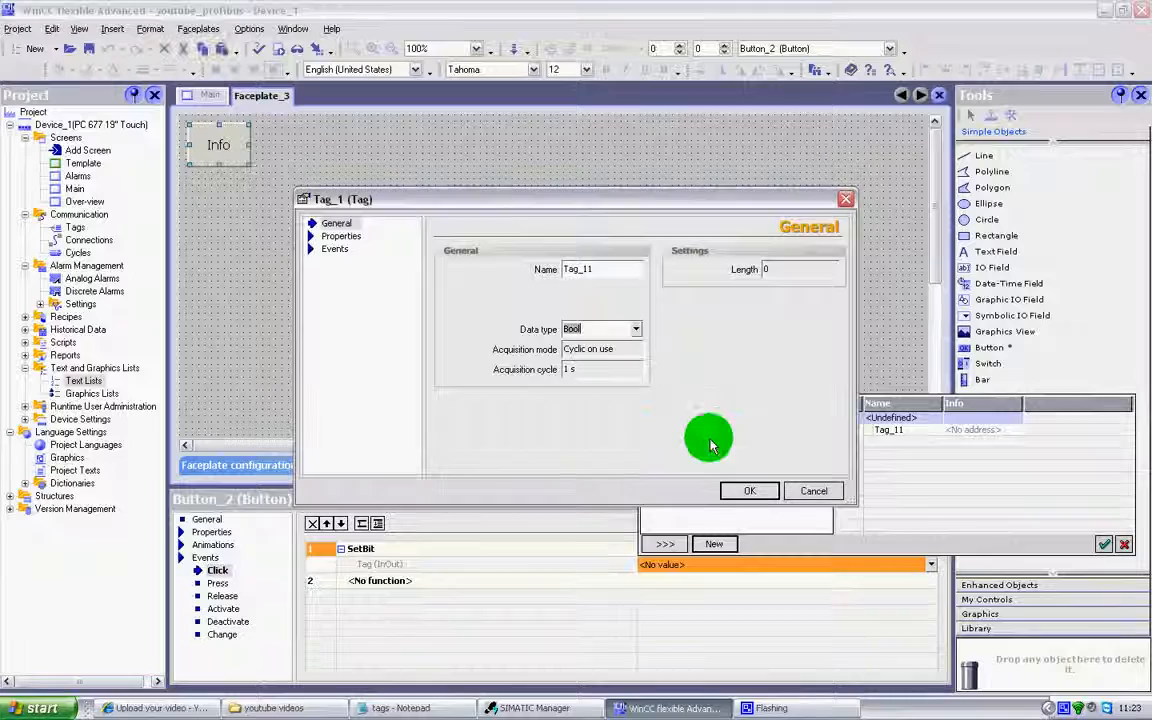
click(742, 488)
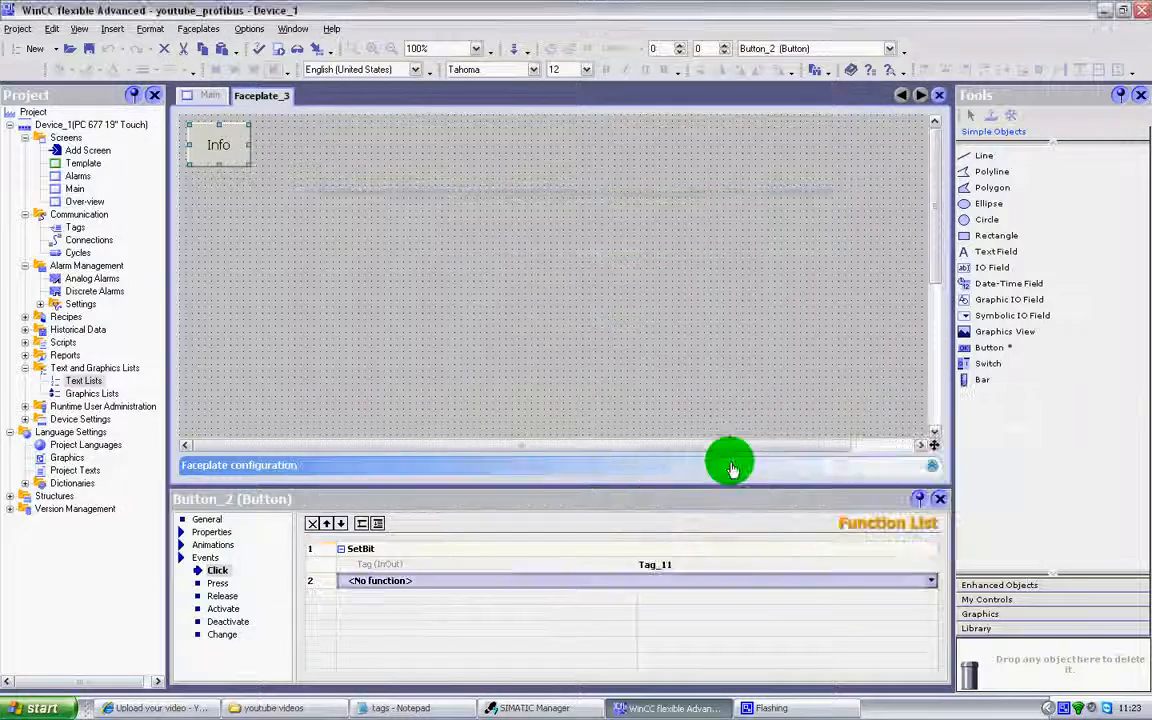
- Draw a large rectangle from the faceplate's upper-left corner so that it covers the Info button
click(207, 145)
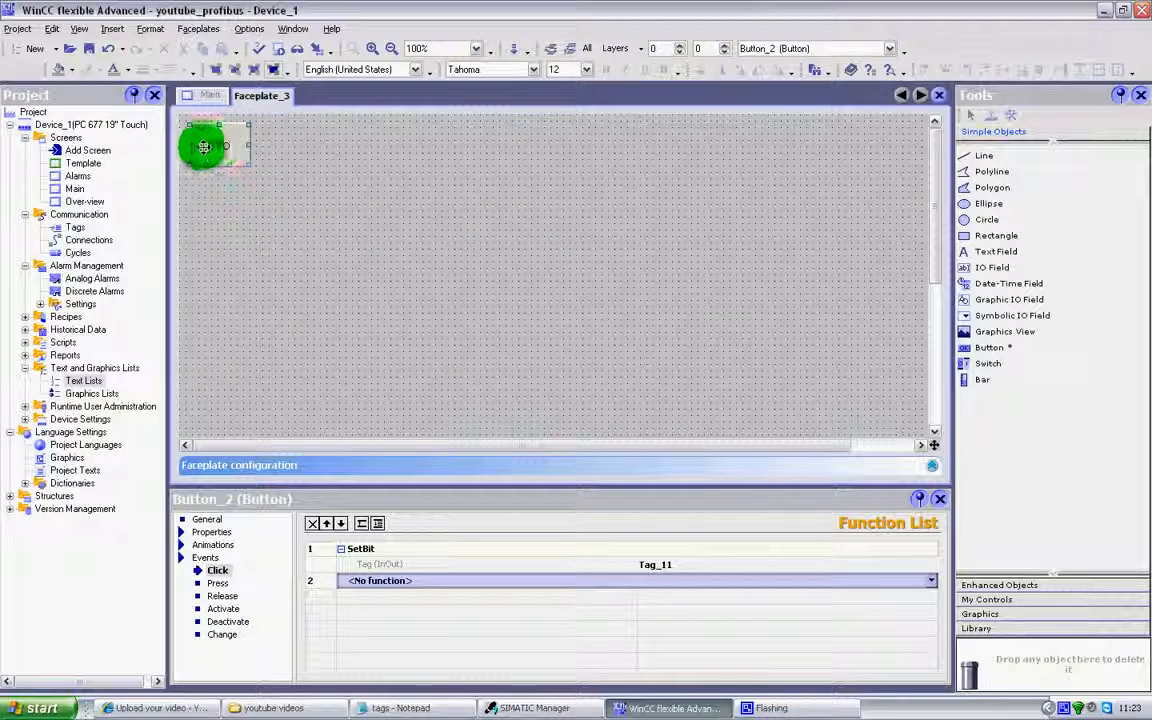
drag(220, 145, 321, 218)
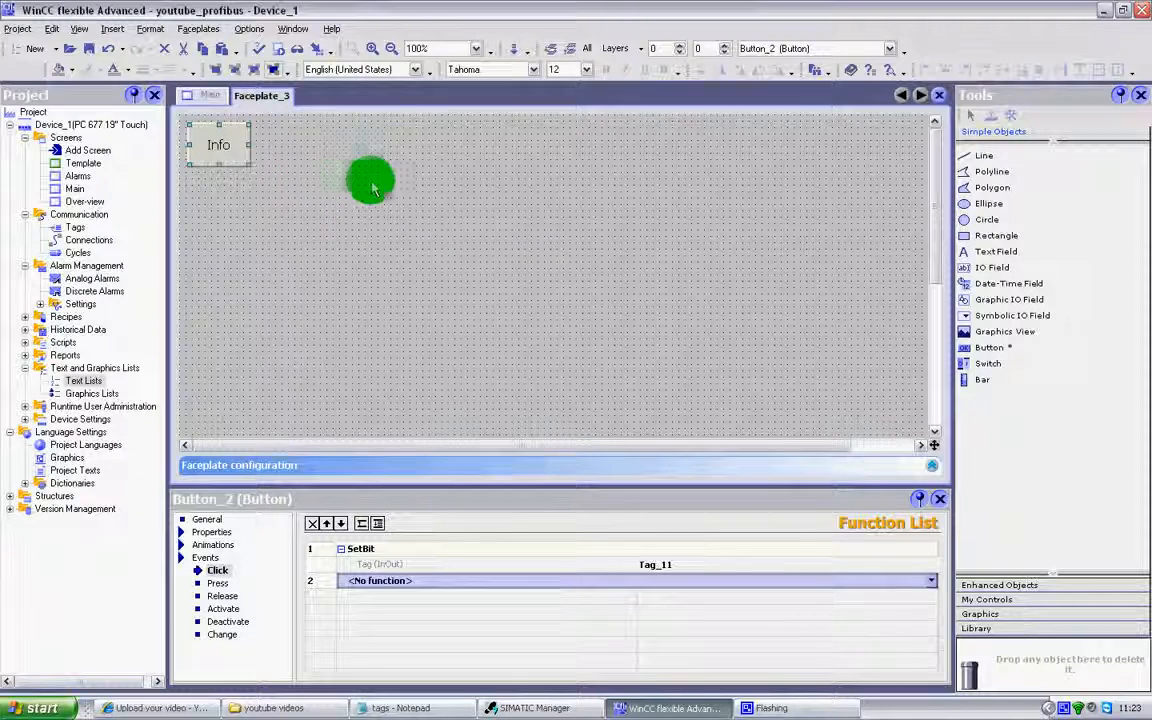
mouse_move(970, 240)
mouse_down()
mouse_move(200, 134)
mouse_move(185, 118)
mouse_move(257, 193)
mouse_move(596, 358)
mouse_up()
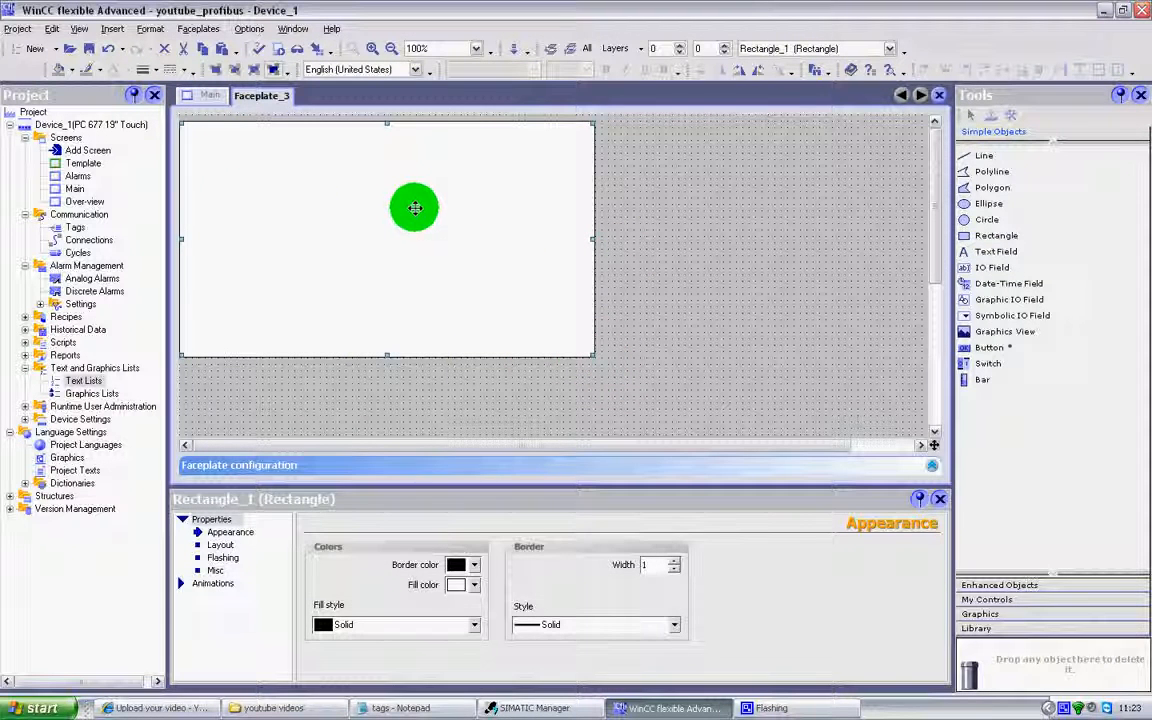
- Bring the rectangle to the background behind the Info button and nudge it up to the faceplate's upper edge
right_click(410, 208)
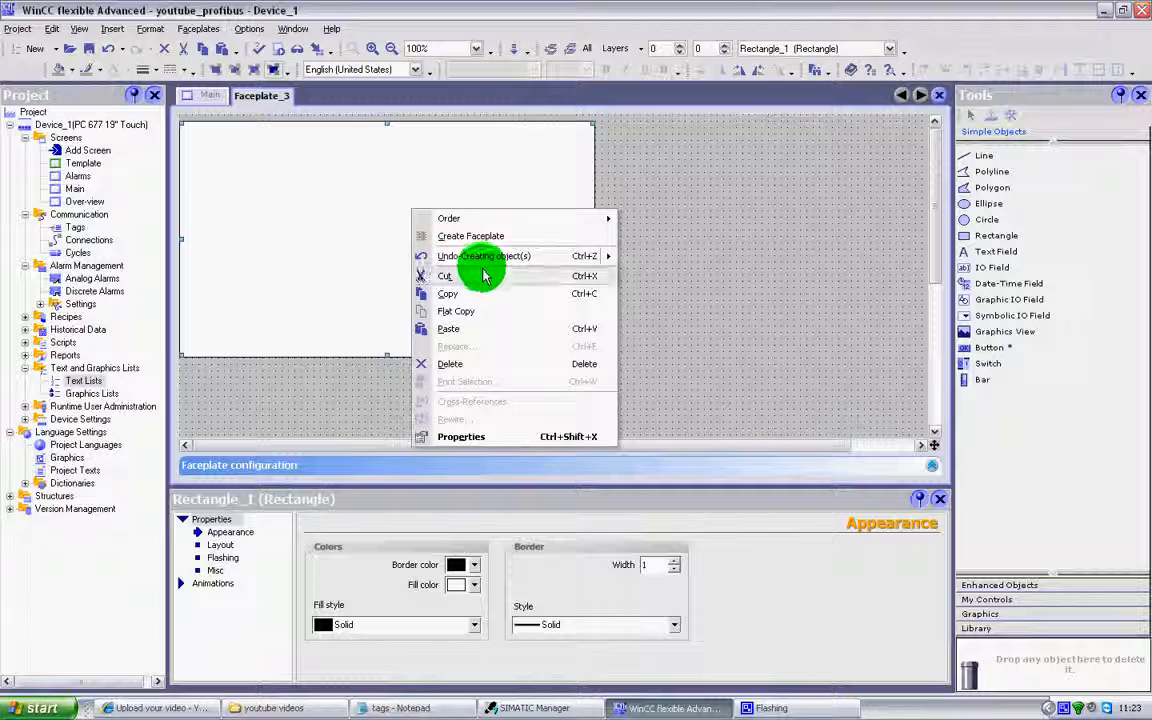
mouse_move(496, 219)
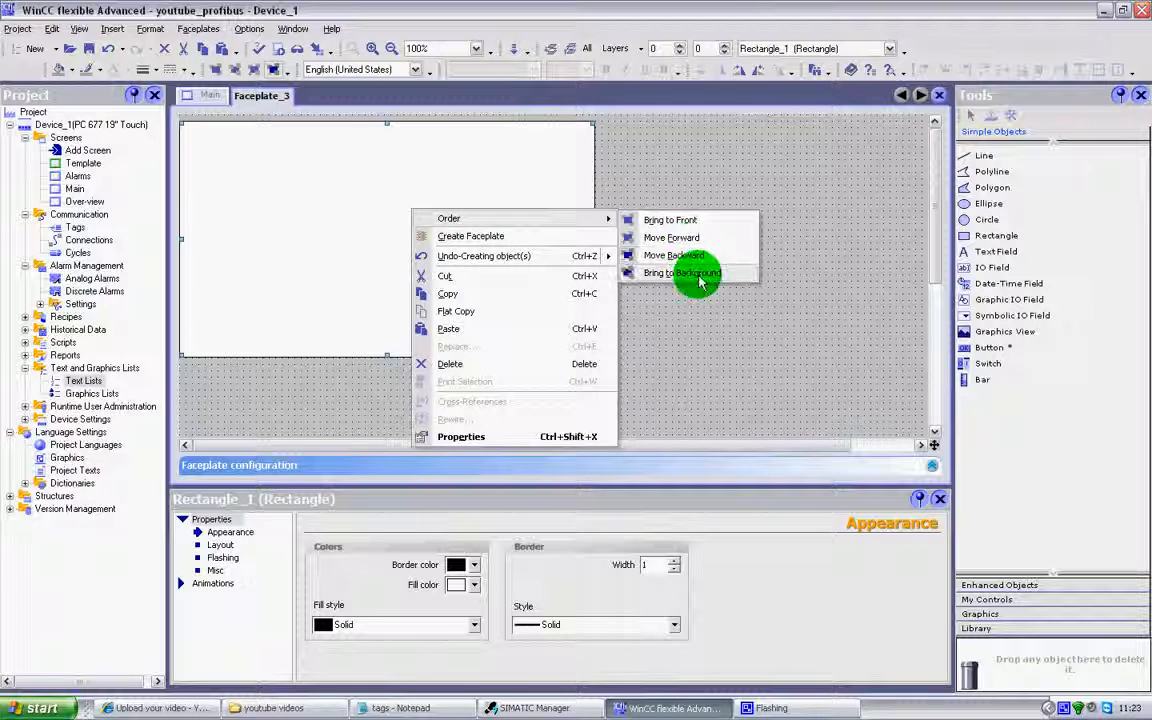
click(692, 272)
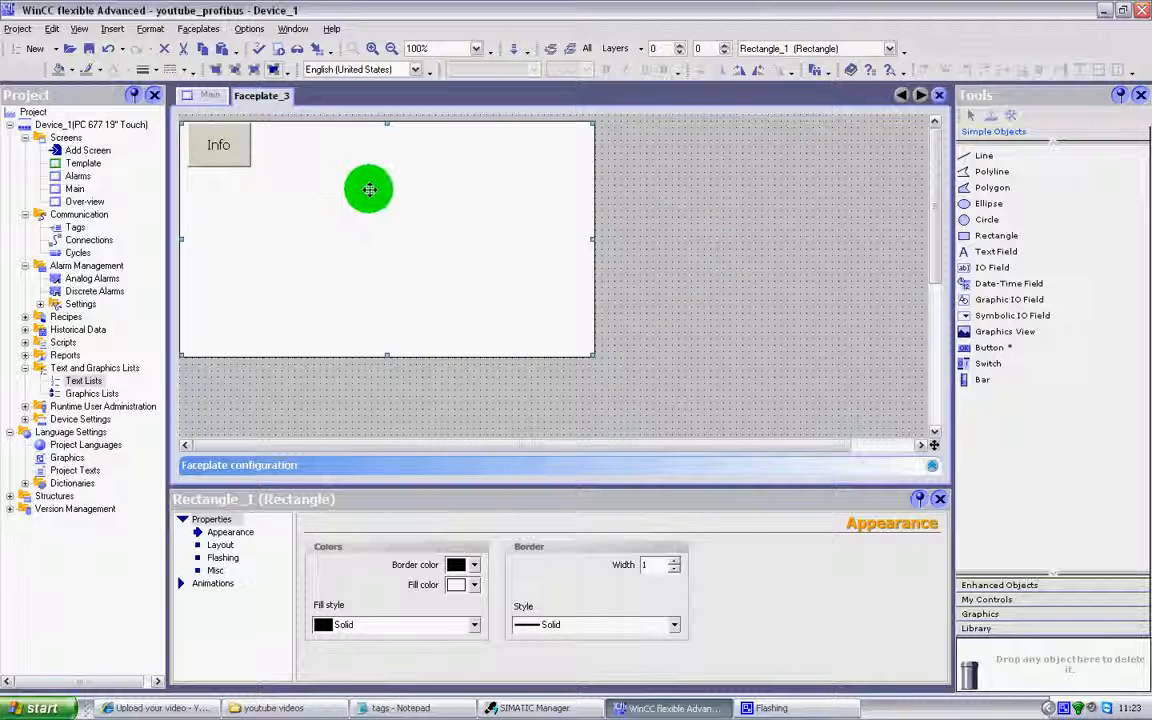
drag(369, 189, 370, 185)
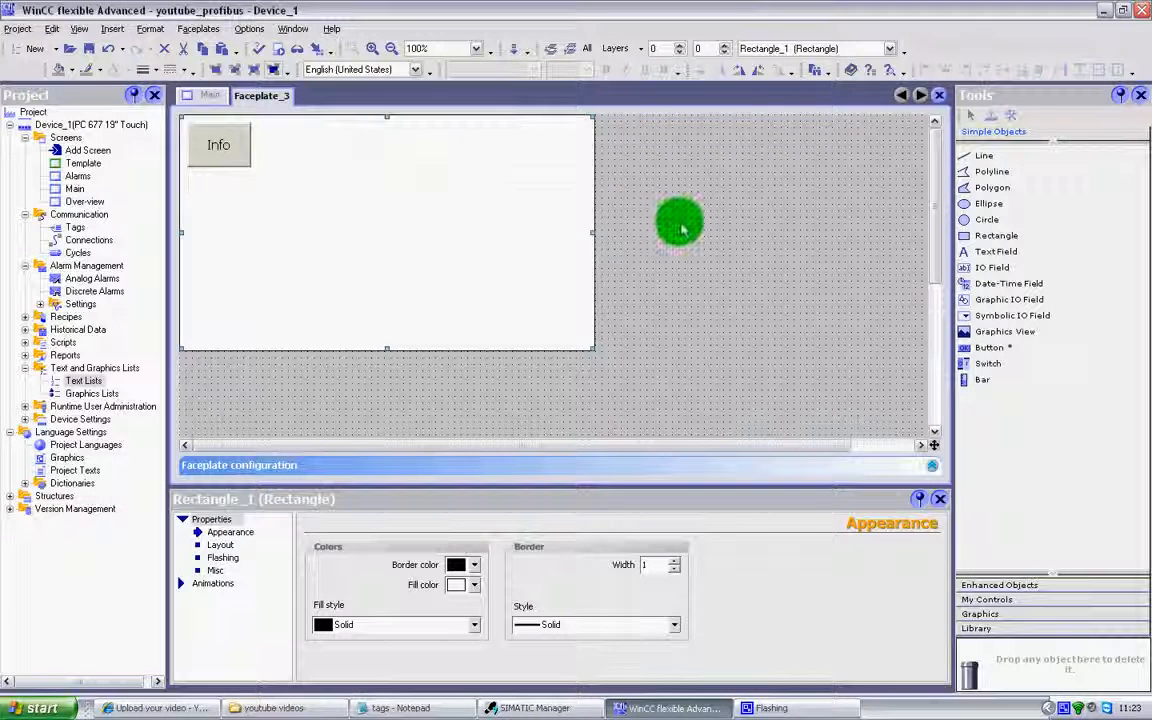
- Place a text field inside the rectangle reading "Hello YouTube", a blank line, and "Welcome to My Faceplate"
click(660, 222)
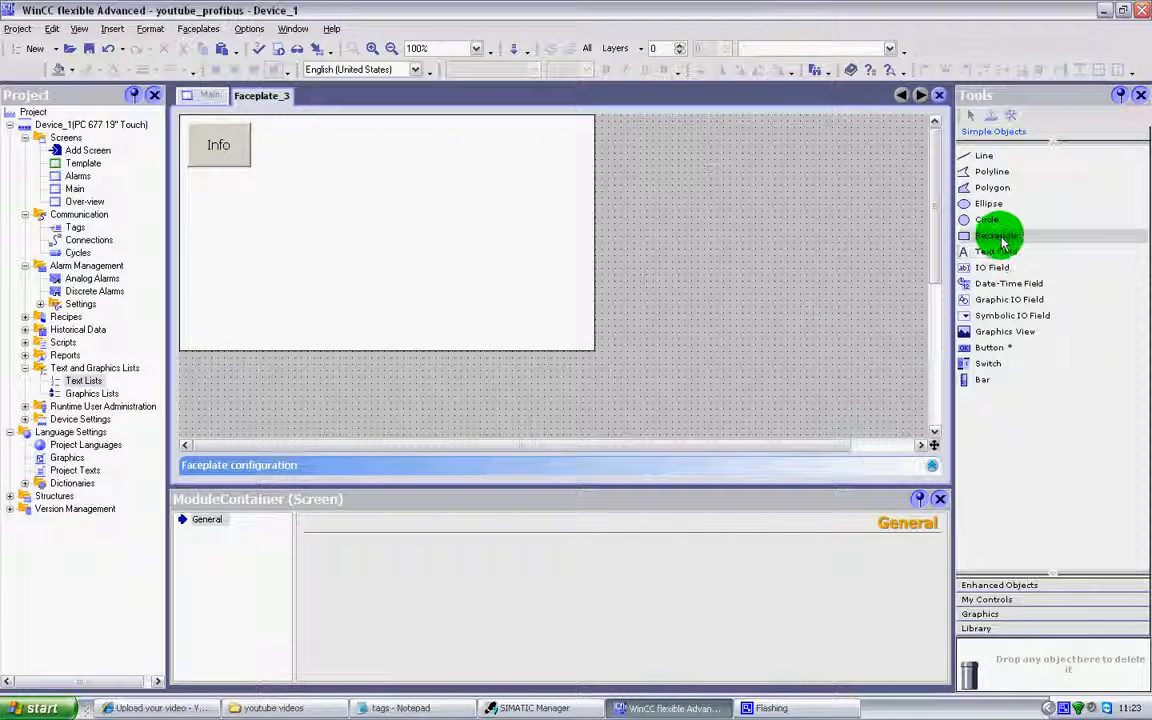
drag(1004, 259, 441, 268)
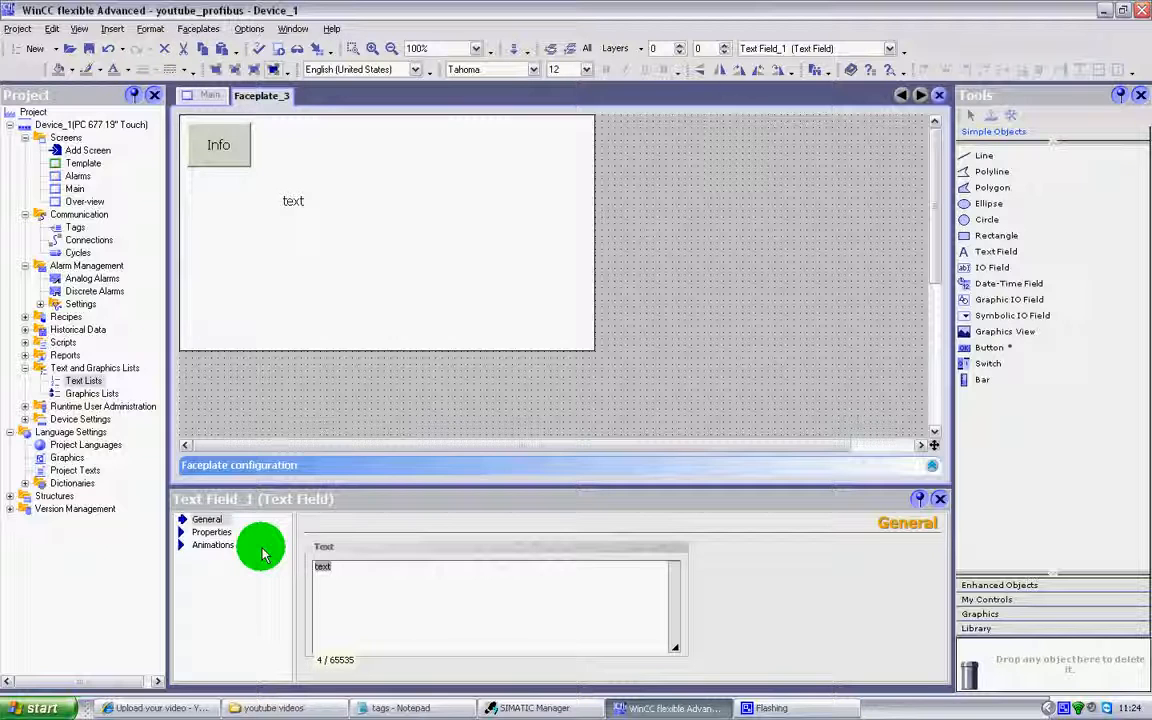
text(o You)
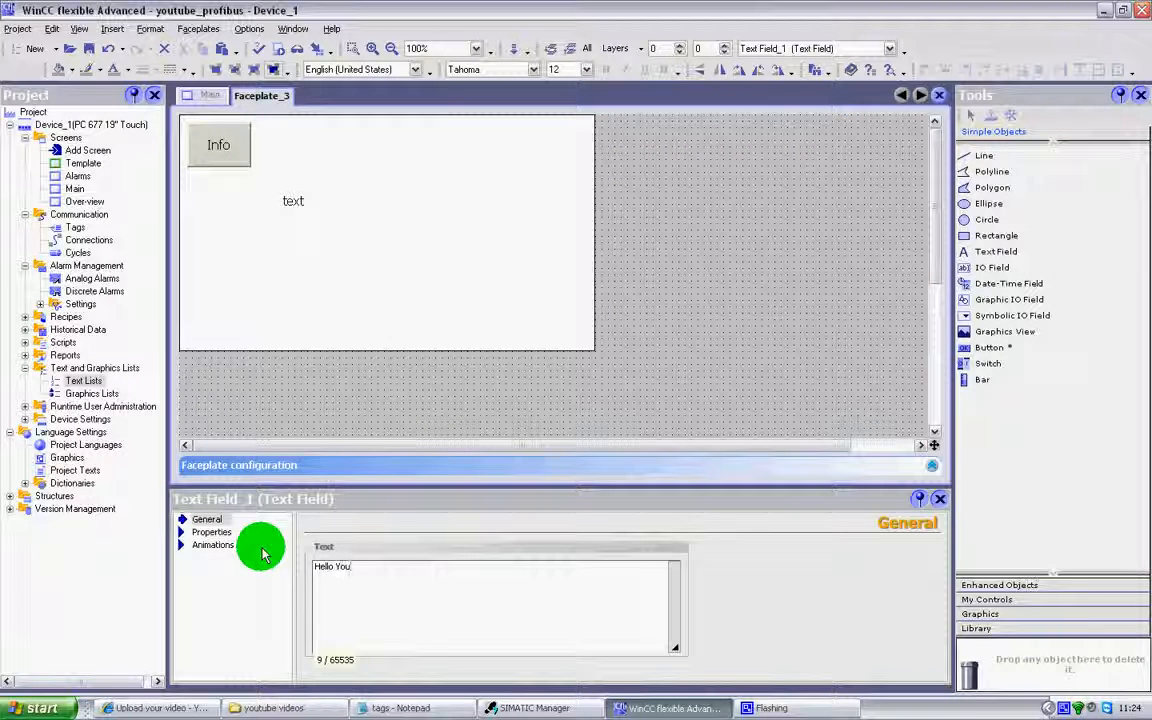
text(Tube)
key(Return)
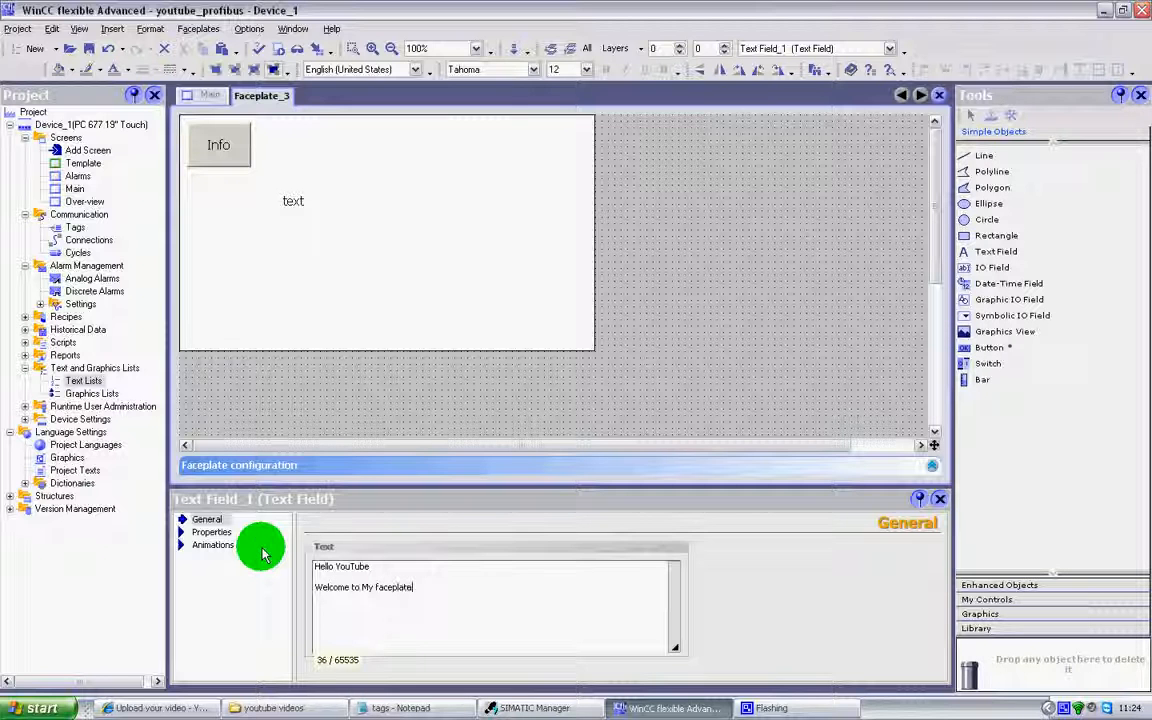
click(377, 588)
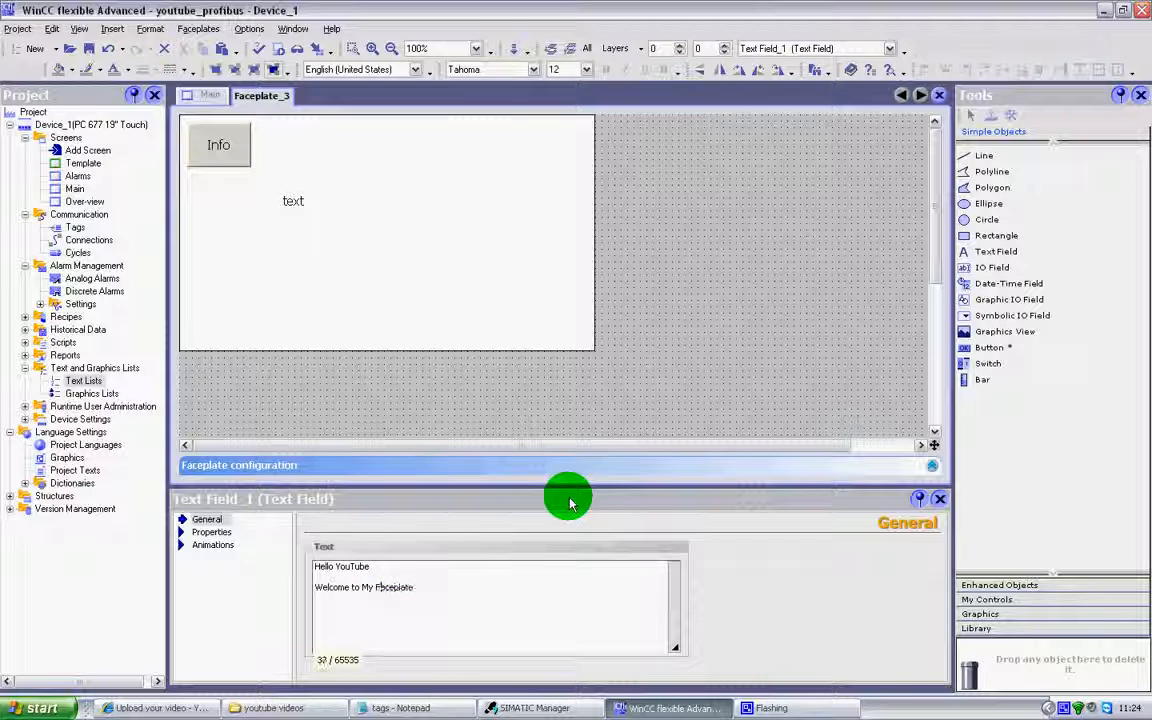
click(422, 190)
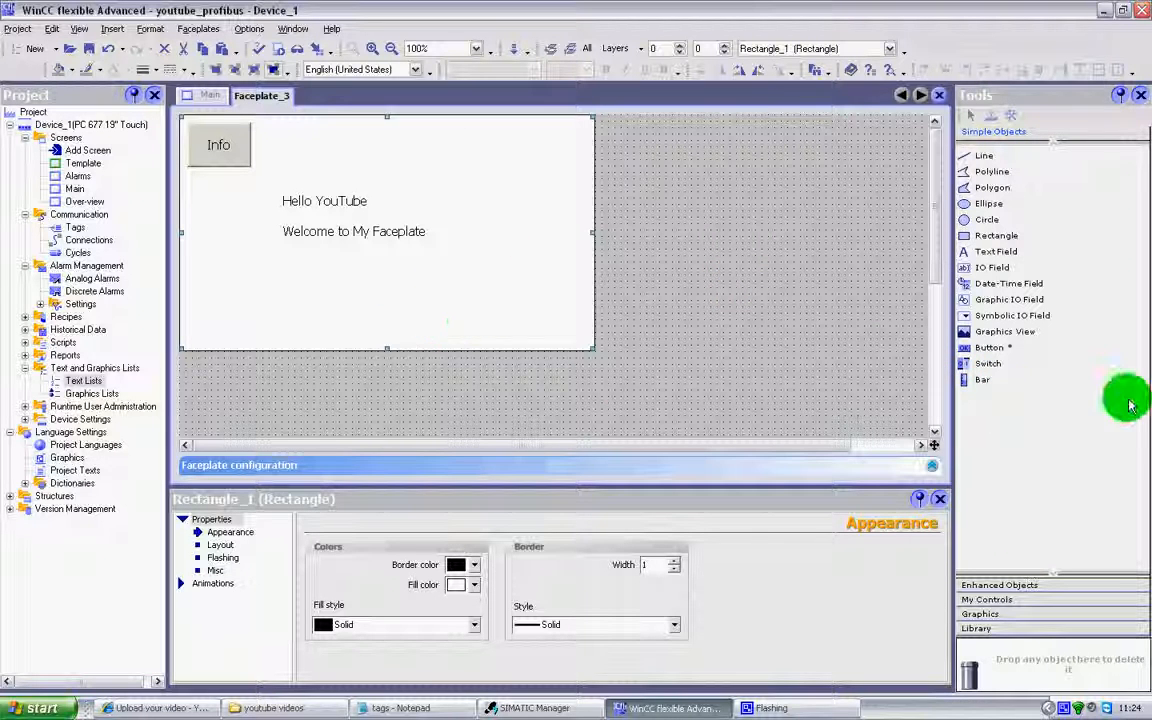
- Place a button near the rectangle's lower-right corner and set both its OFF and ON text to Exit
drag(976, 354, 578, 340)
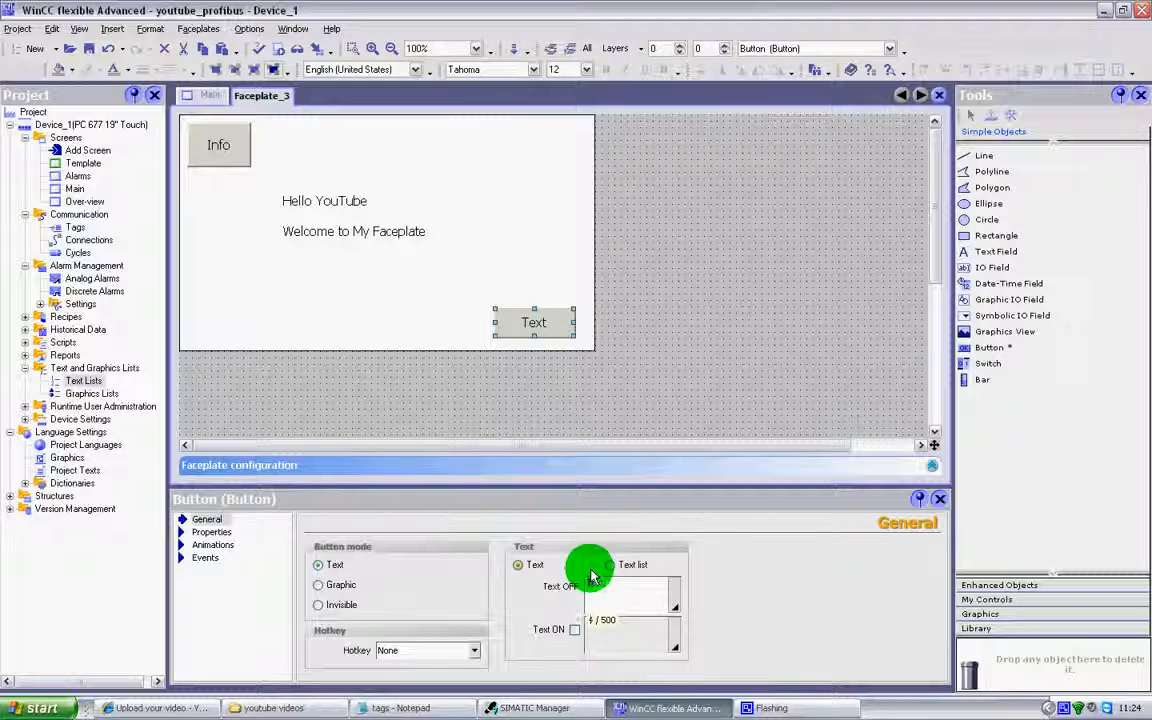
click(574, 629)
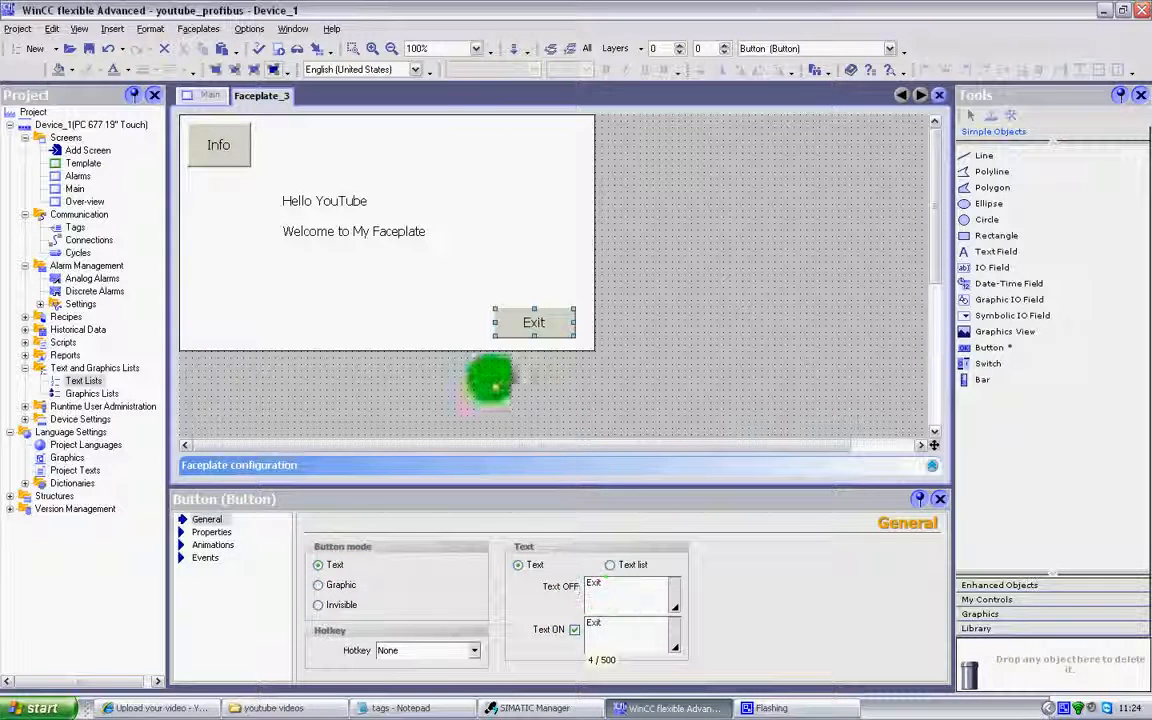
click(435, 307)
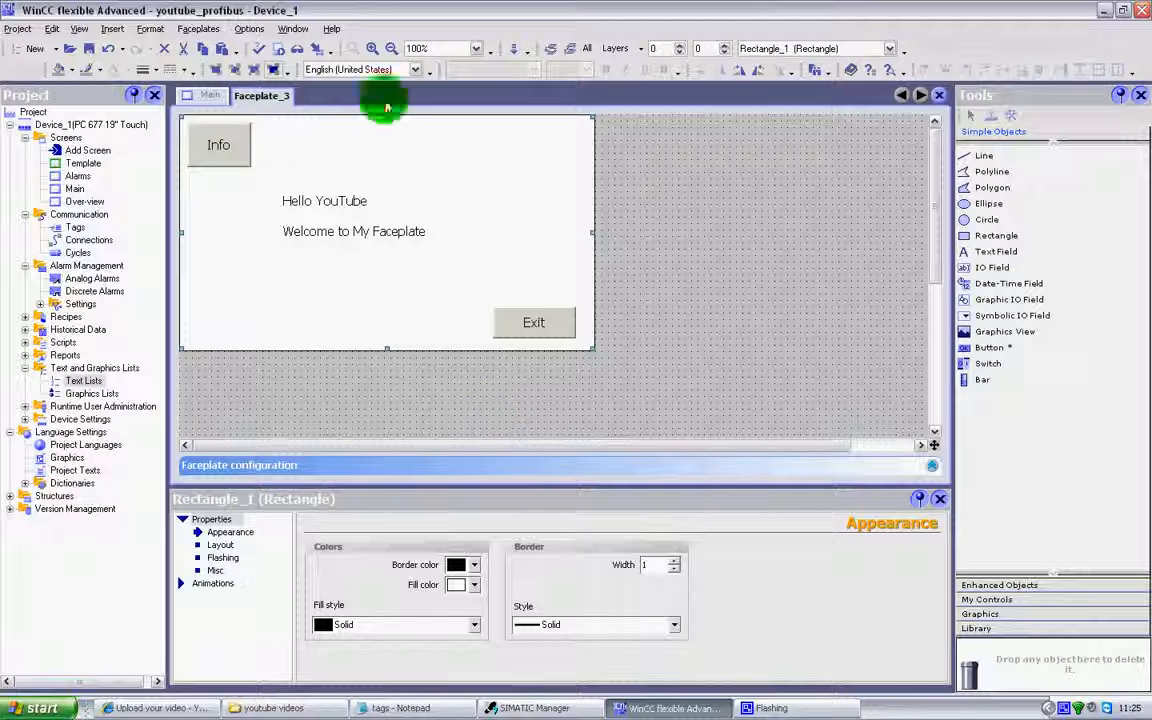
- Check the faceplate instance on the Main screen, run it in the runtime to inspect its layout, and close the runtime
click(209, 95)
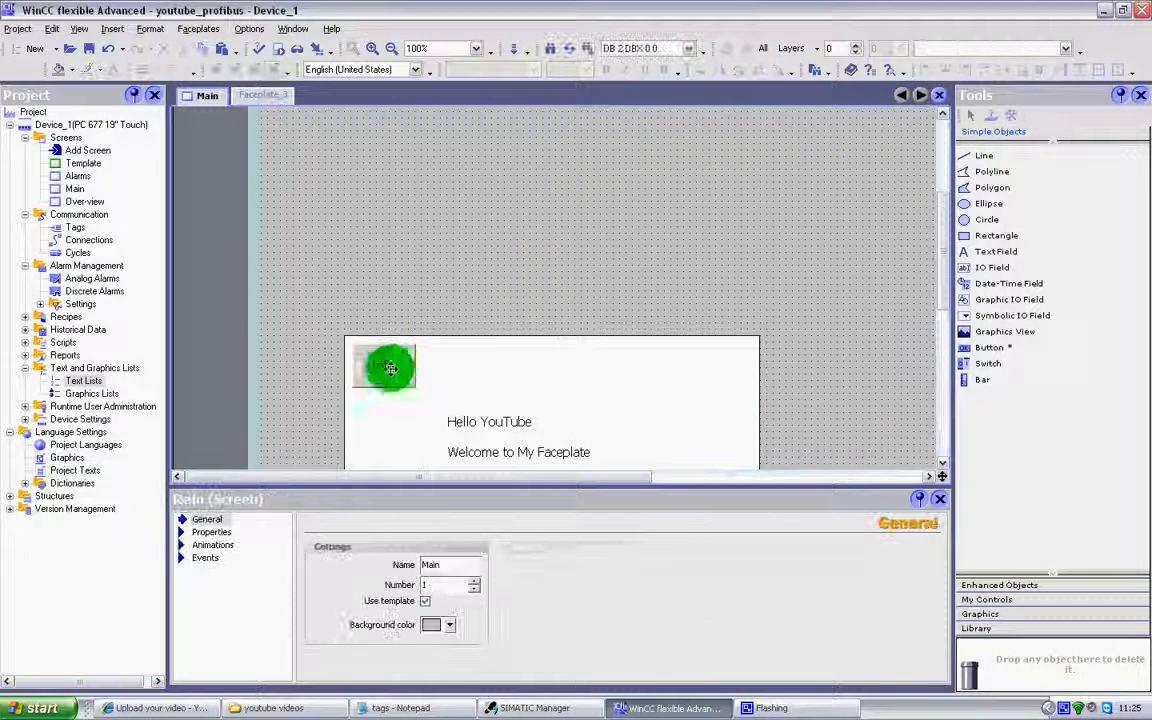
scroll(942, 275, down, 3)
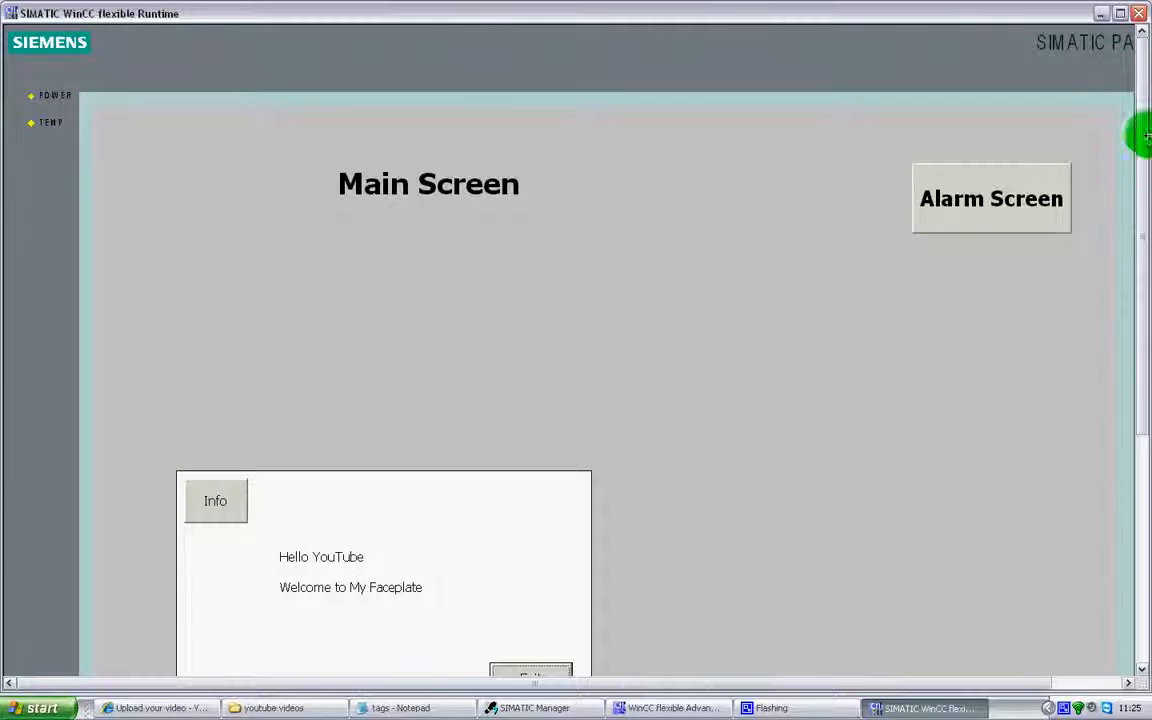
drag(1145, 190, 1140, 258)
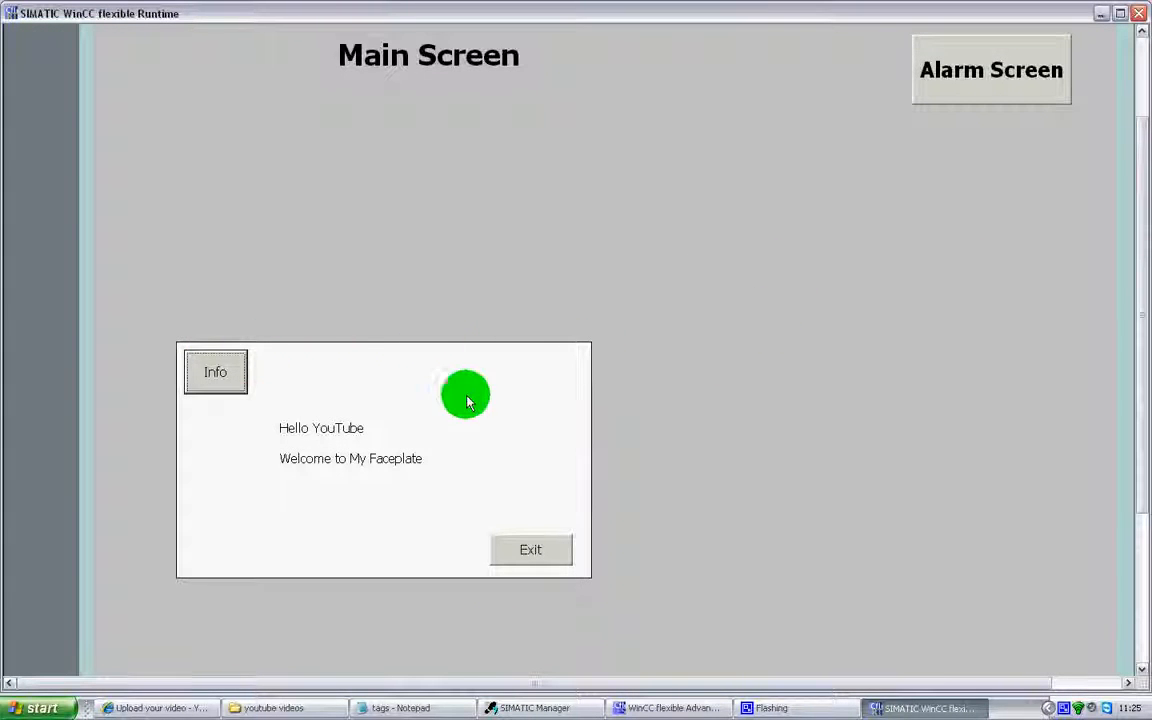
click(1141, 15)
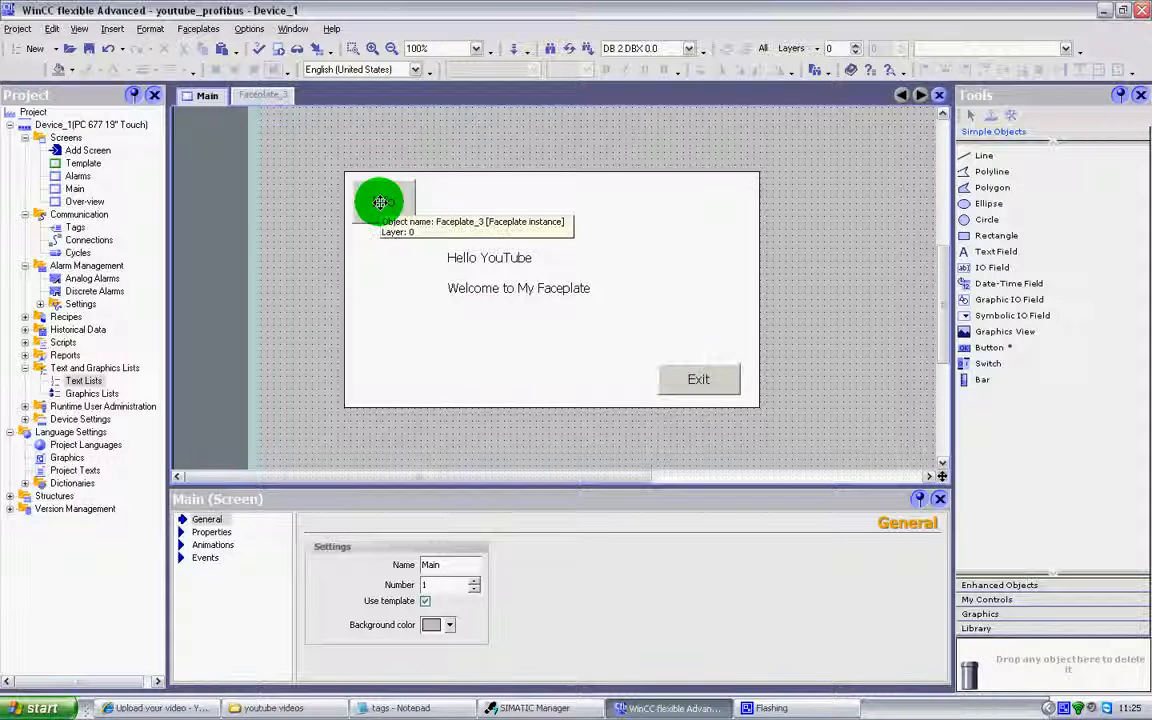
- Enable a visibility animation on the faceplate's background rectangle with Tag_11, object state Visible and type Bit
click(380, 203)
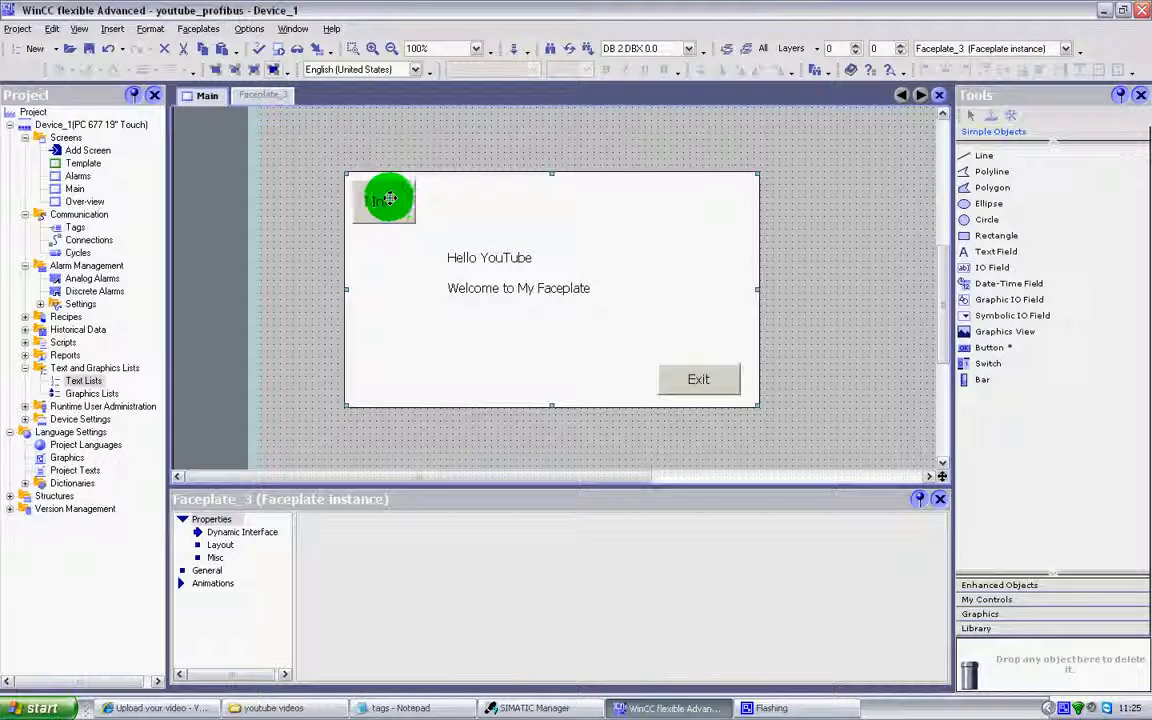
click(265, 92)
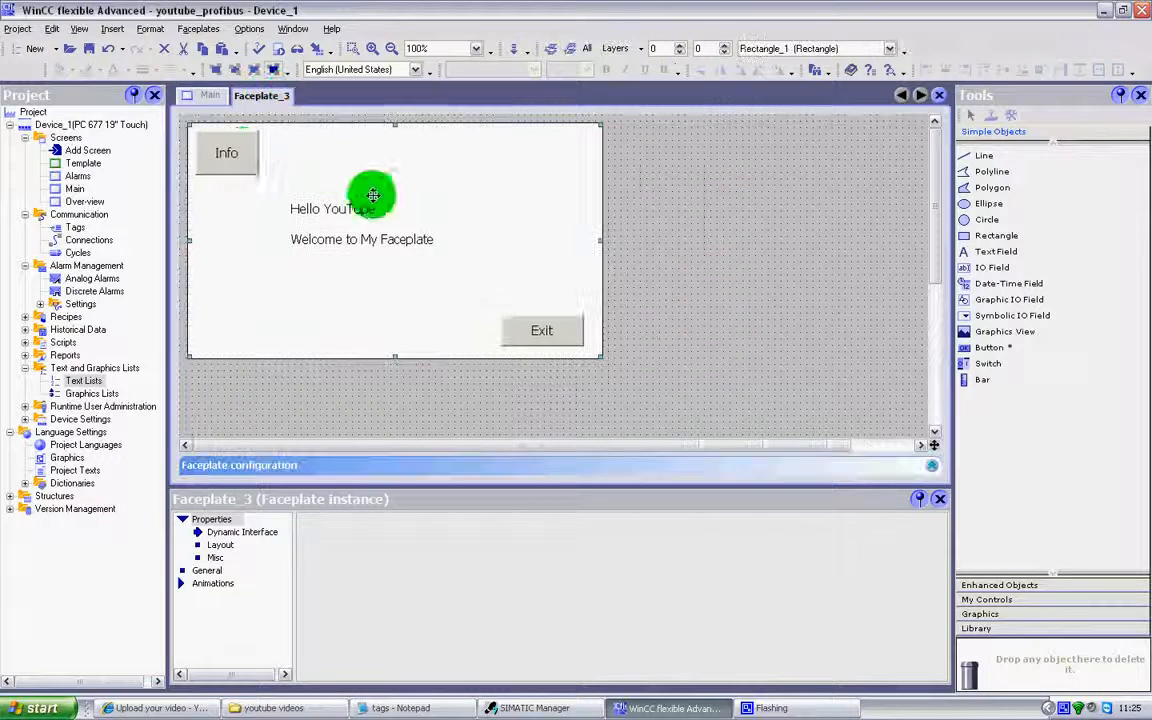
click(239, 152)
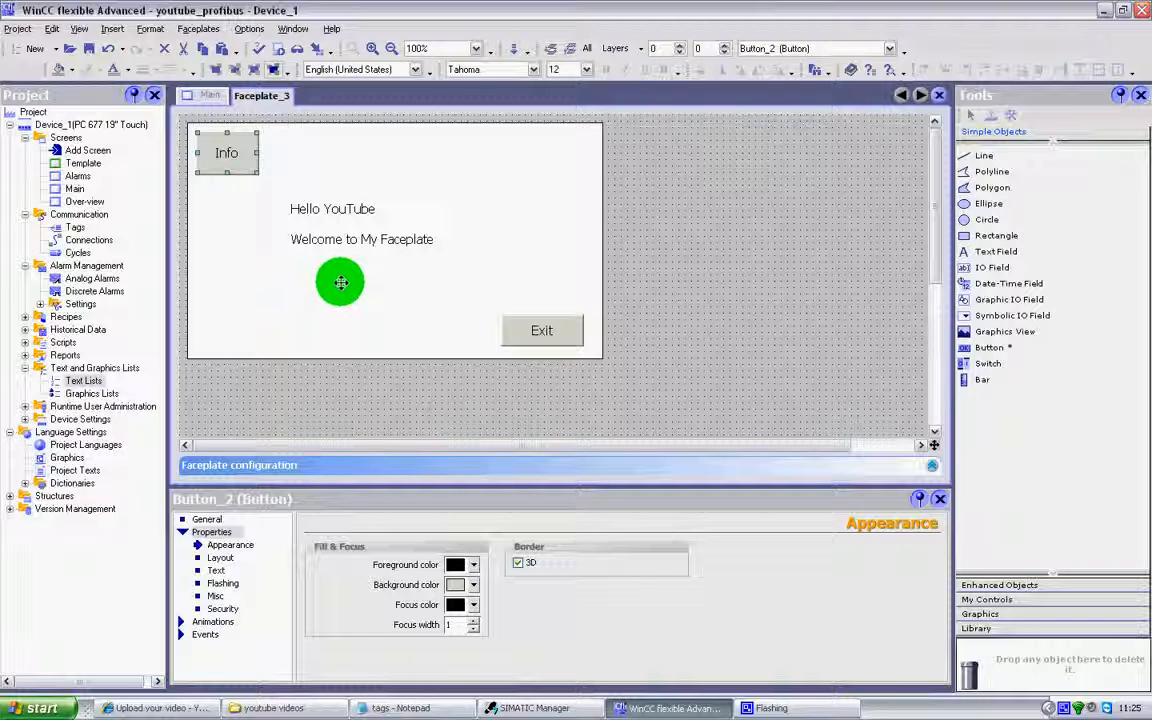
click(470, 181)
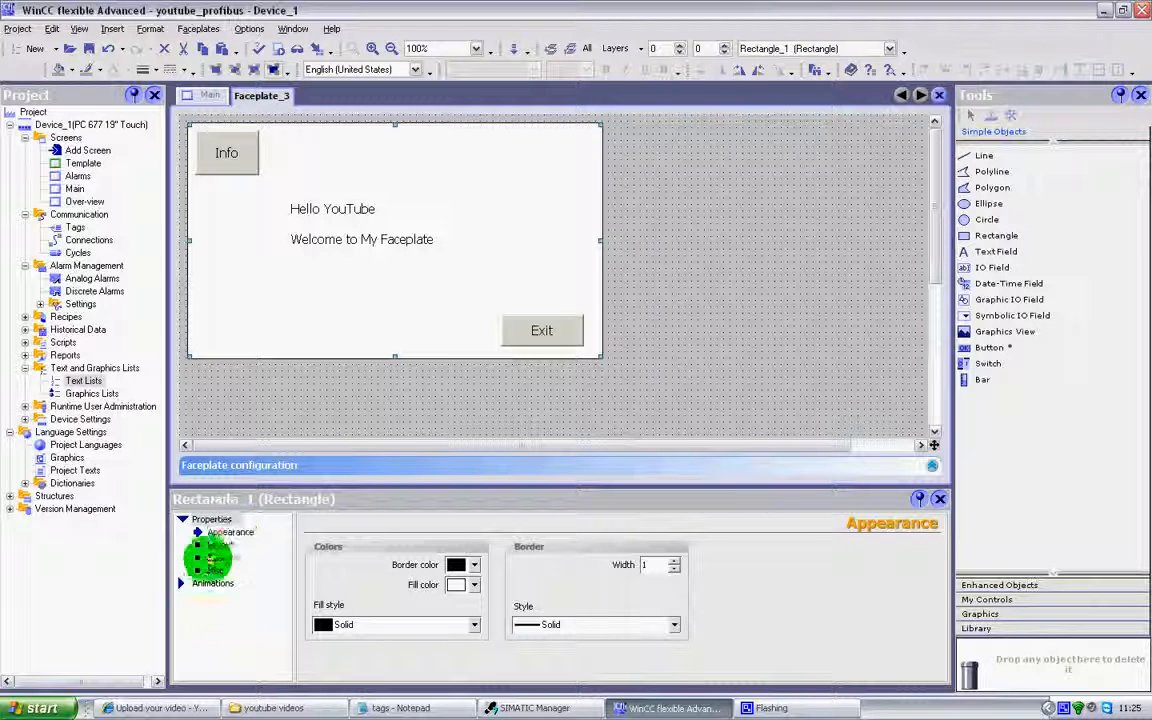
click(210, 582)
click(222, 557)
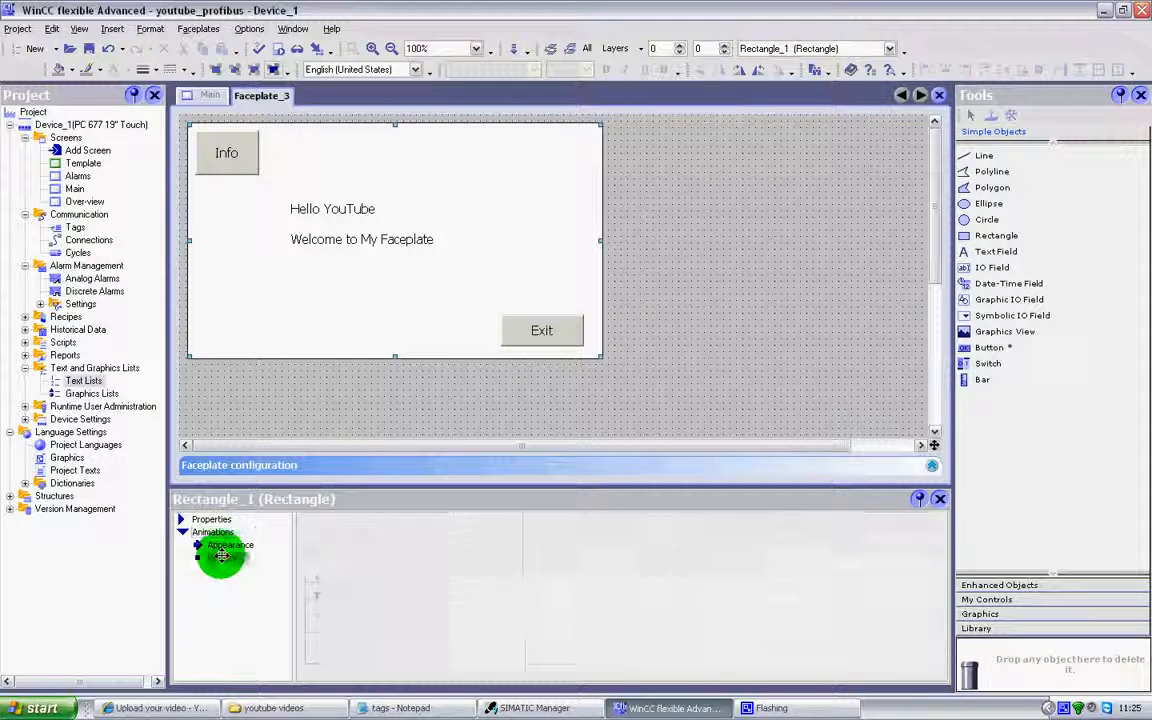
click(310, 522)
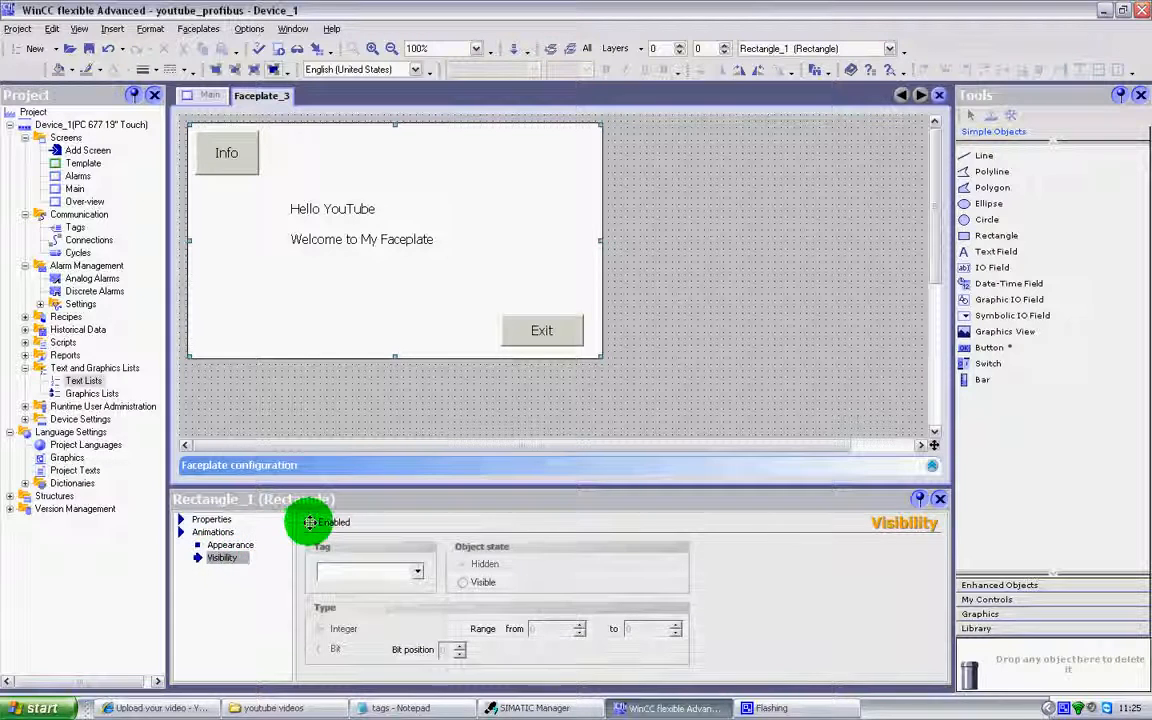
click(418, 569)
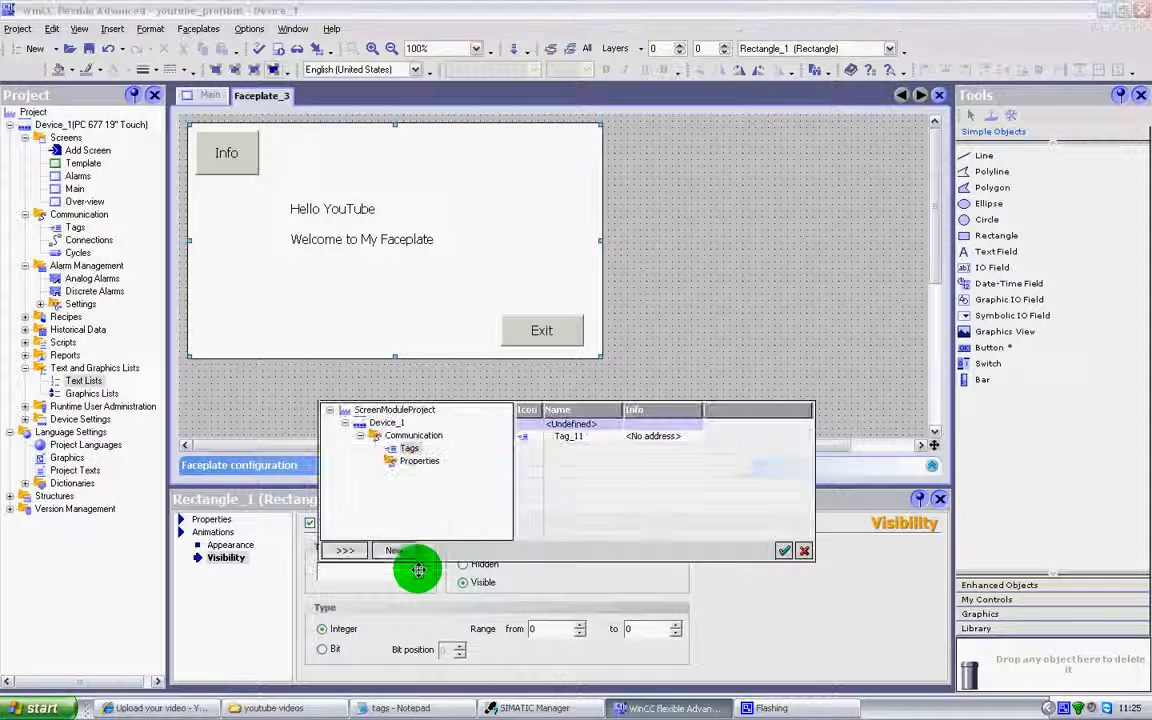
double_click(550, 437)
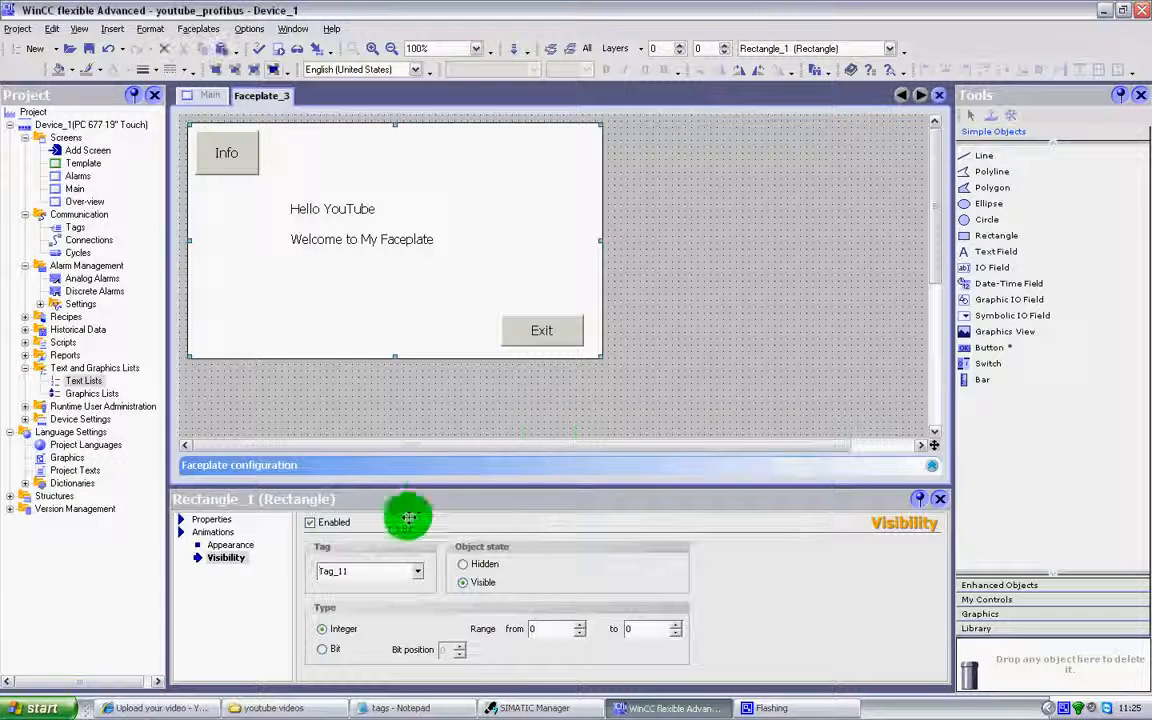
click(320, 649)
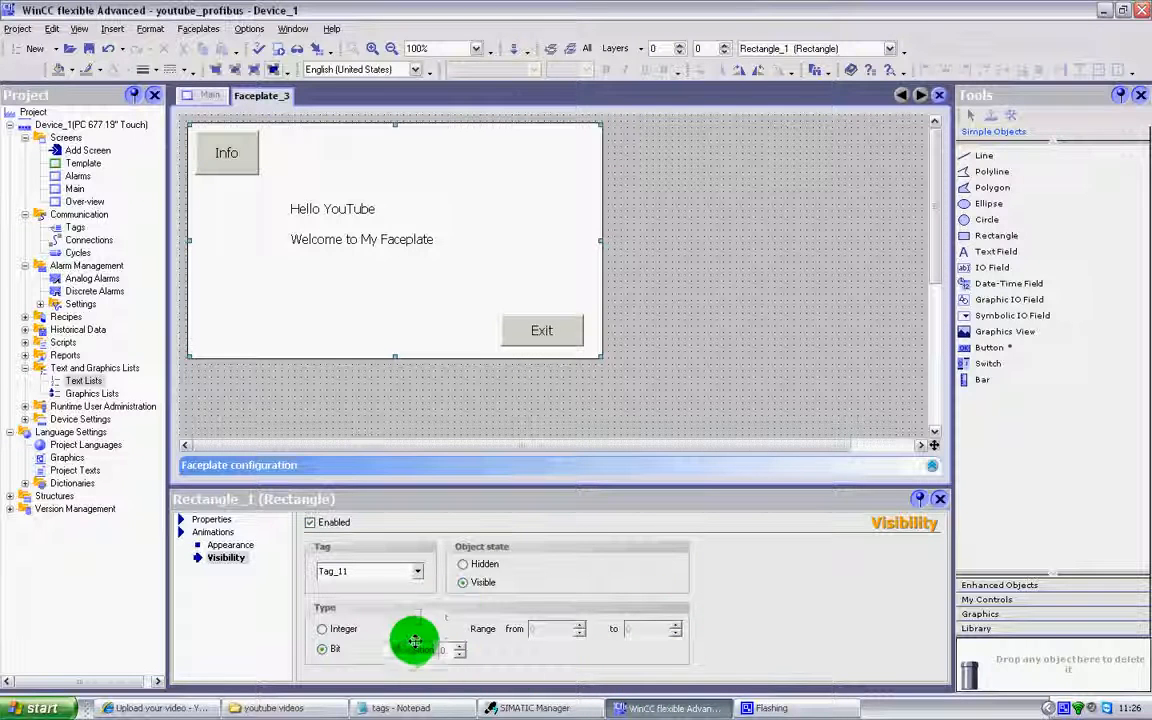
- Enable a visibility animation on the welcome text field with Tag_11, object state Visible and type Bit
click(364, 239)
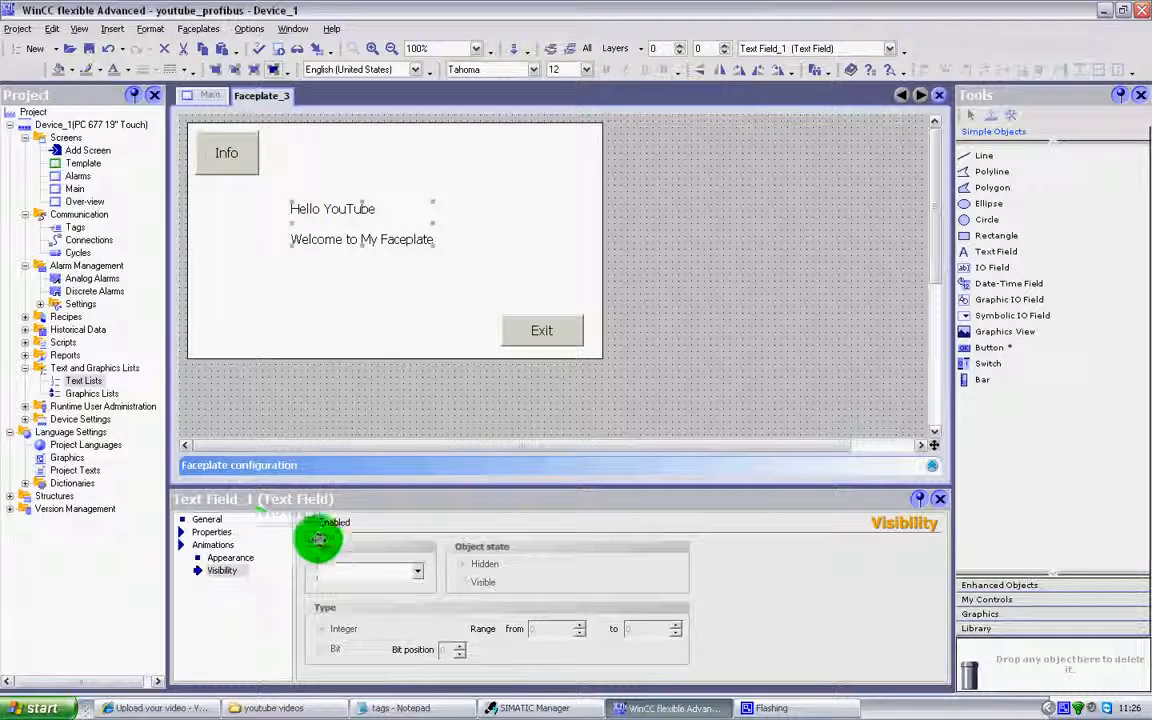
click(312, 521)
click(417, 571)
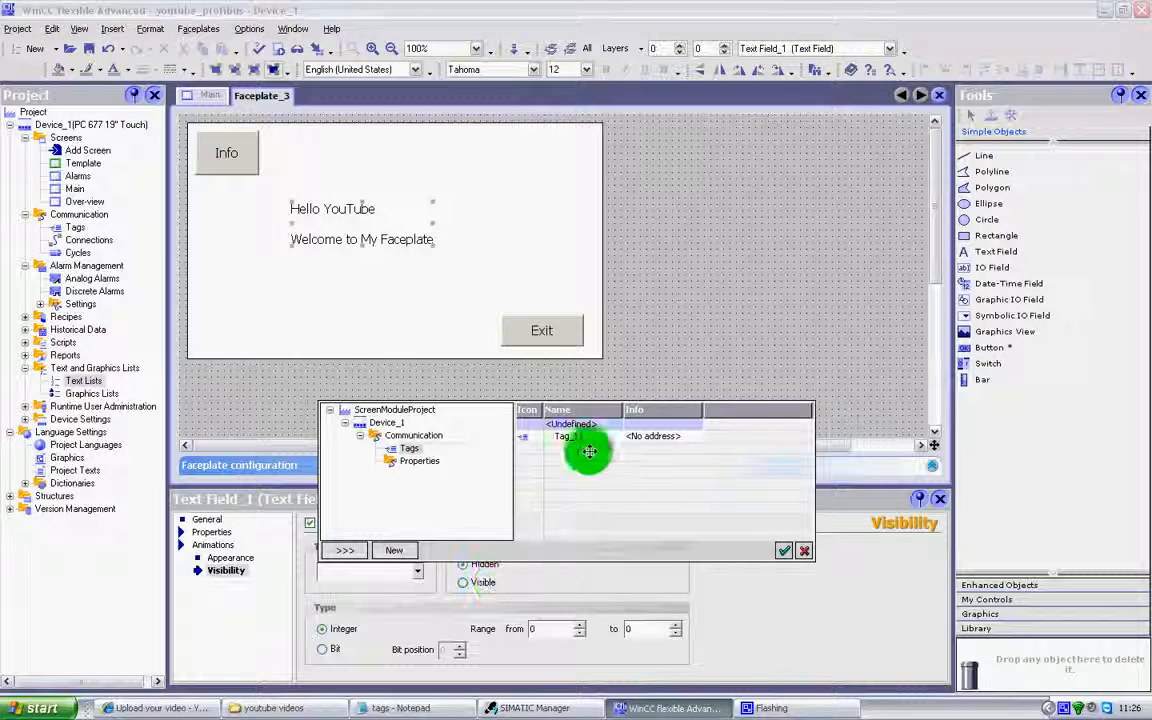
click(784, 550)
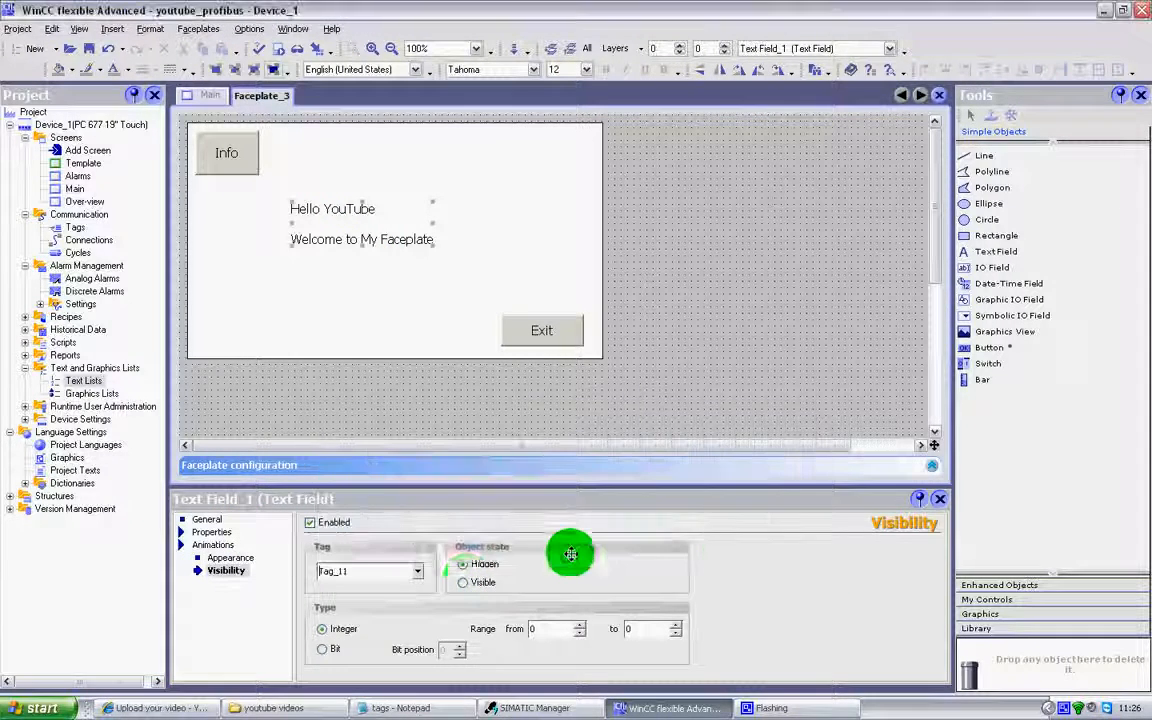
click(463, 582)
click(322, 649)
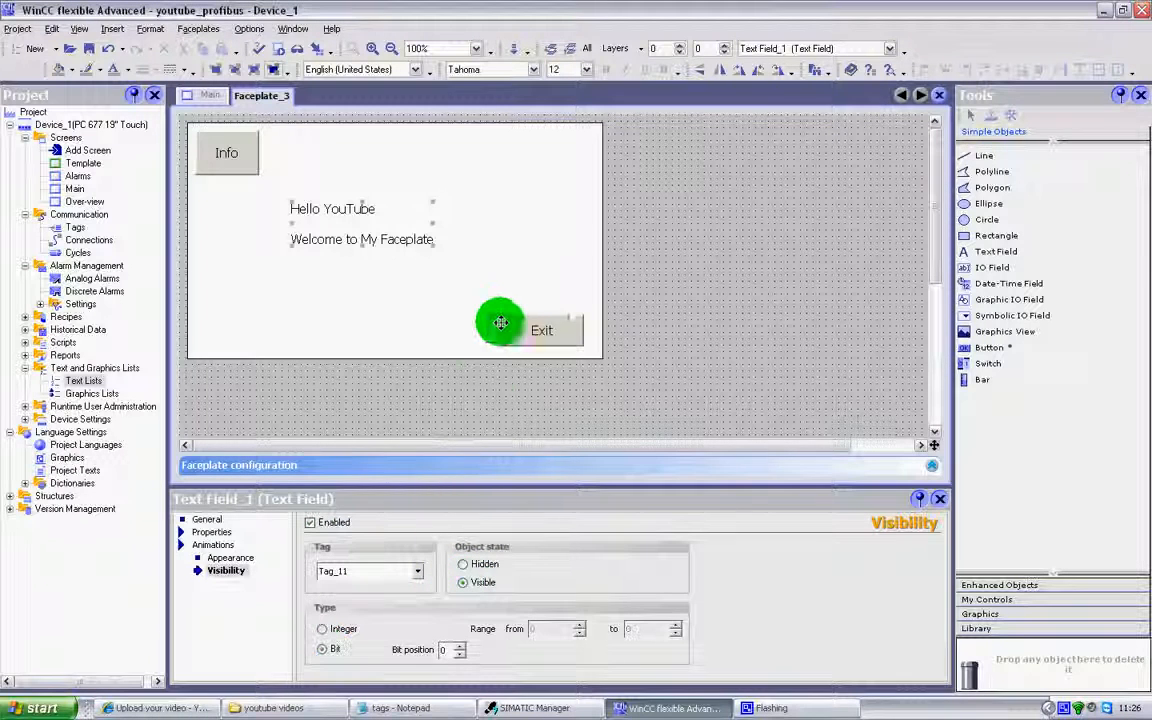
- Enable a visibility animation on the Exit button with Tag_11, object state Visible and type Bit
click(516, 329)
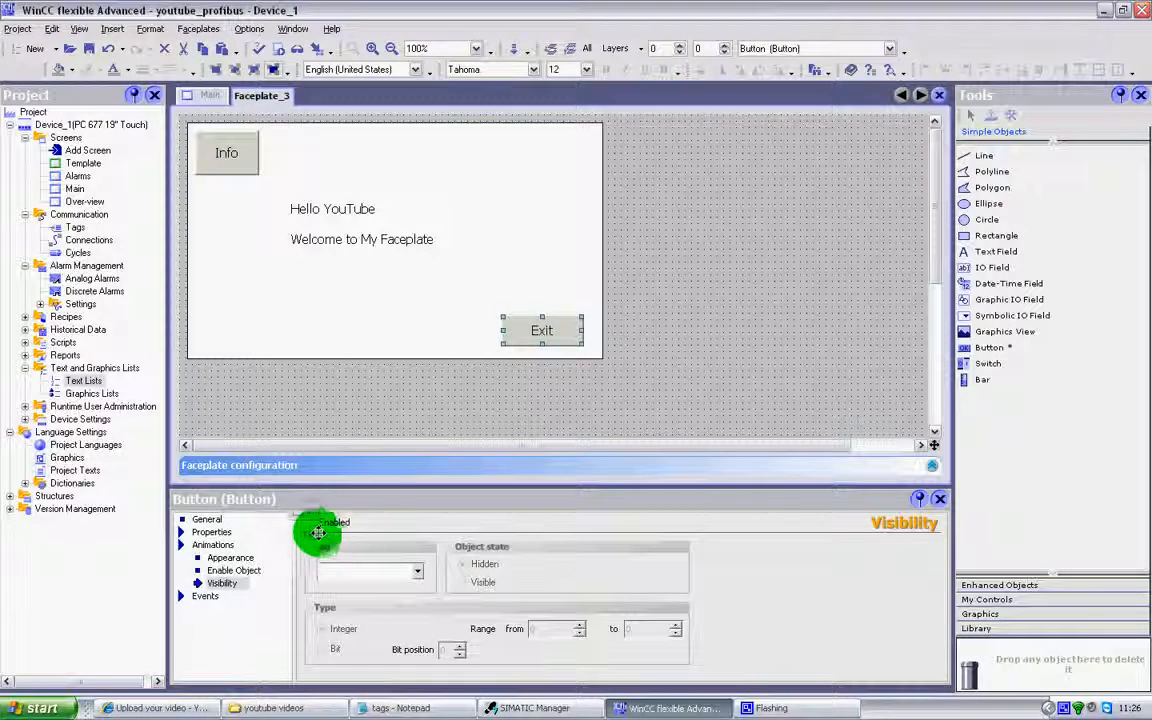
click(311, 522)
click(417, 571)
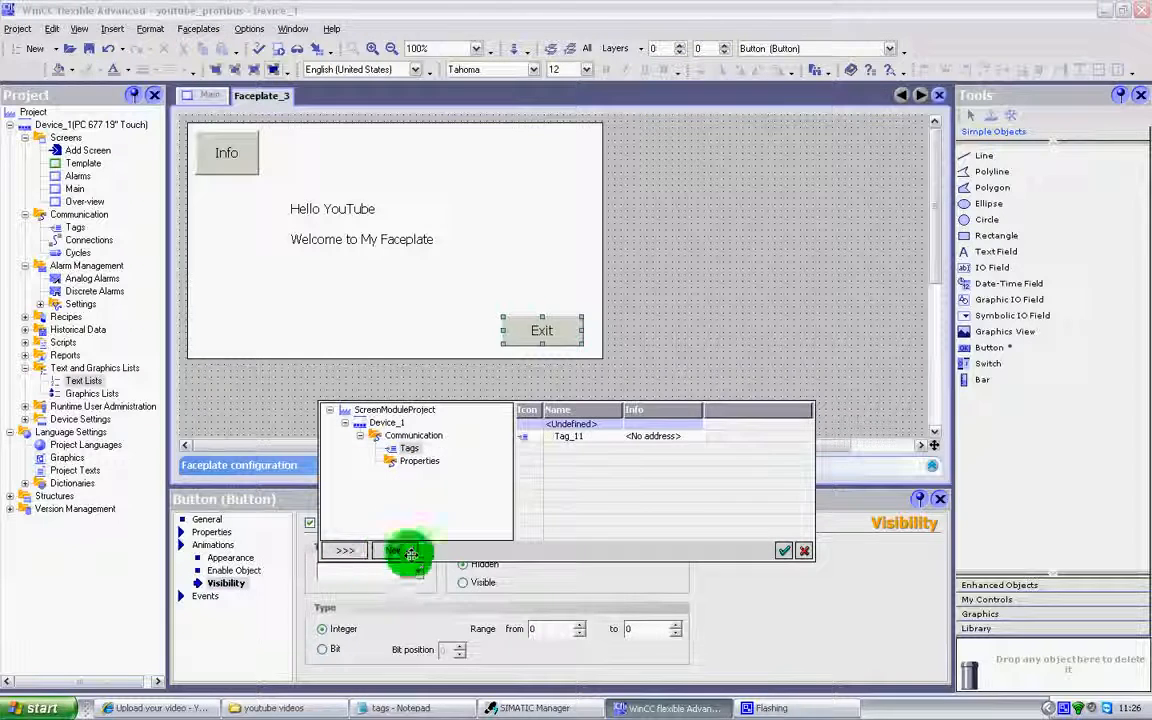
click(557, 437)
click(557, 437)
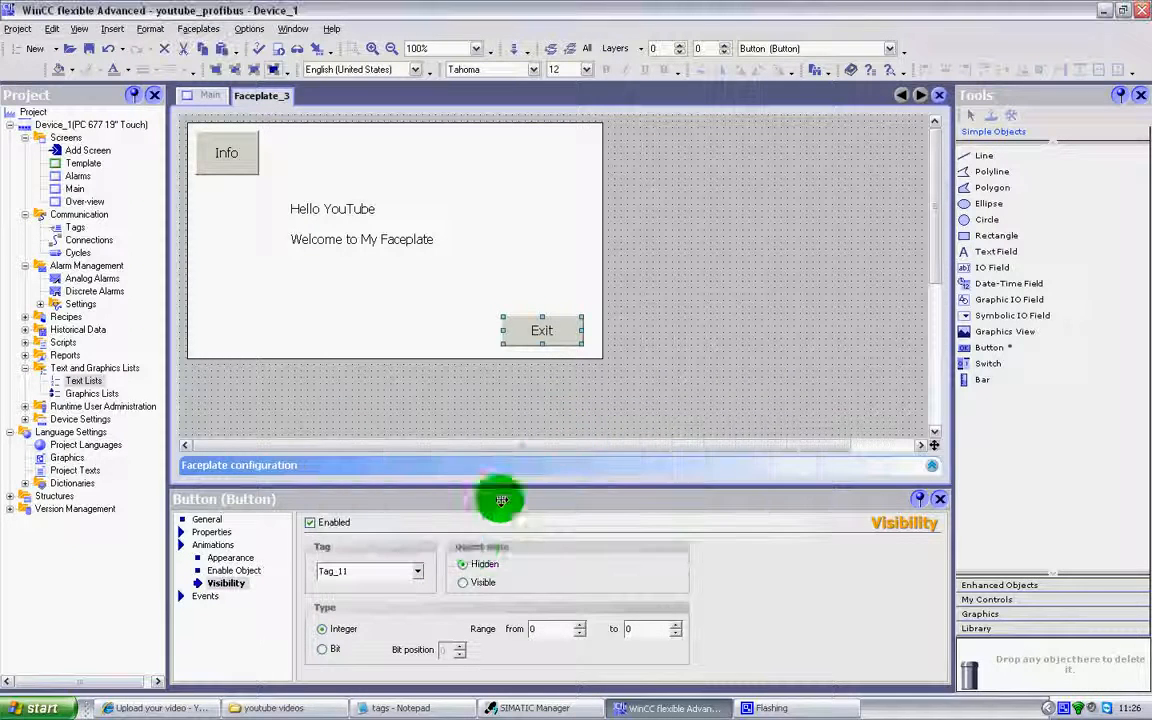
click(463, 582)
click(322, 649)
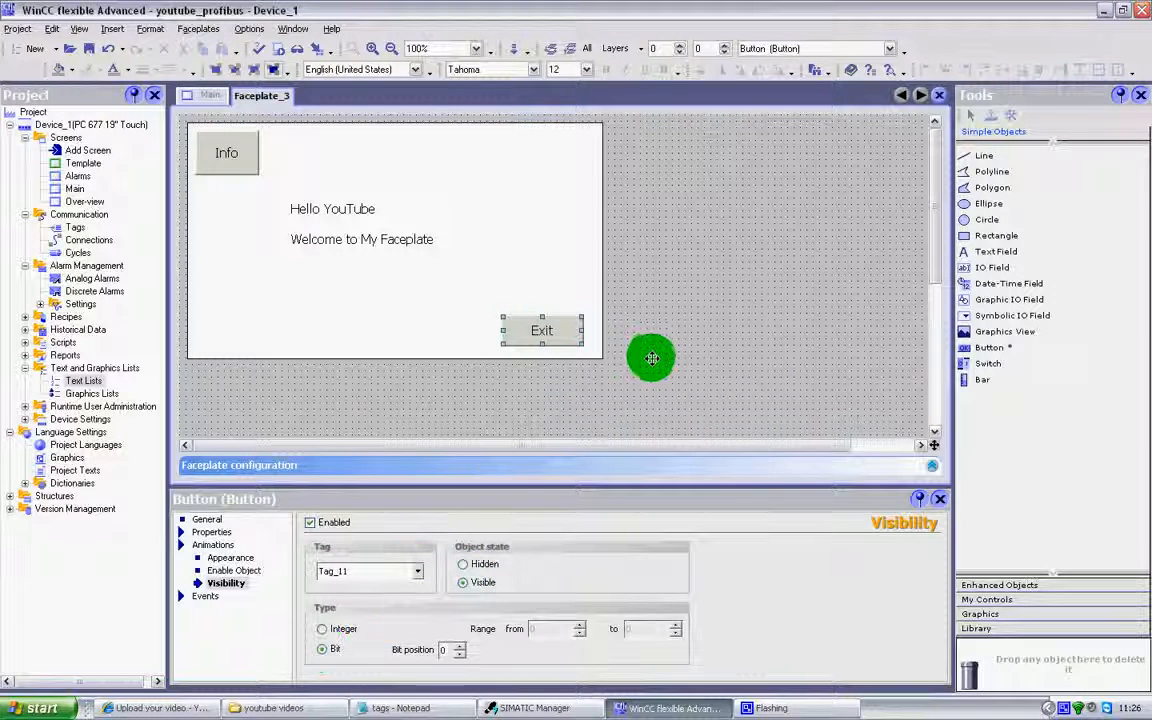
click(573, 250)
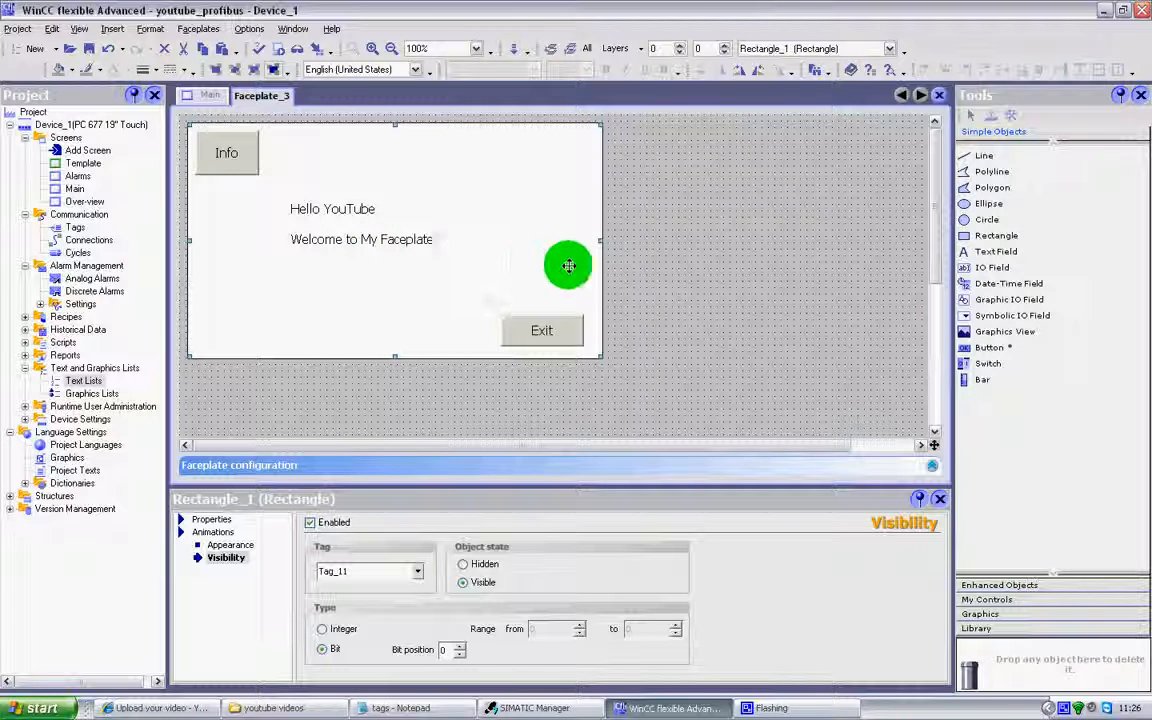
- Start the runtime, test the Info button on the Main screen, and close the runtime
click(282, 50)
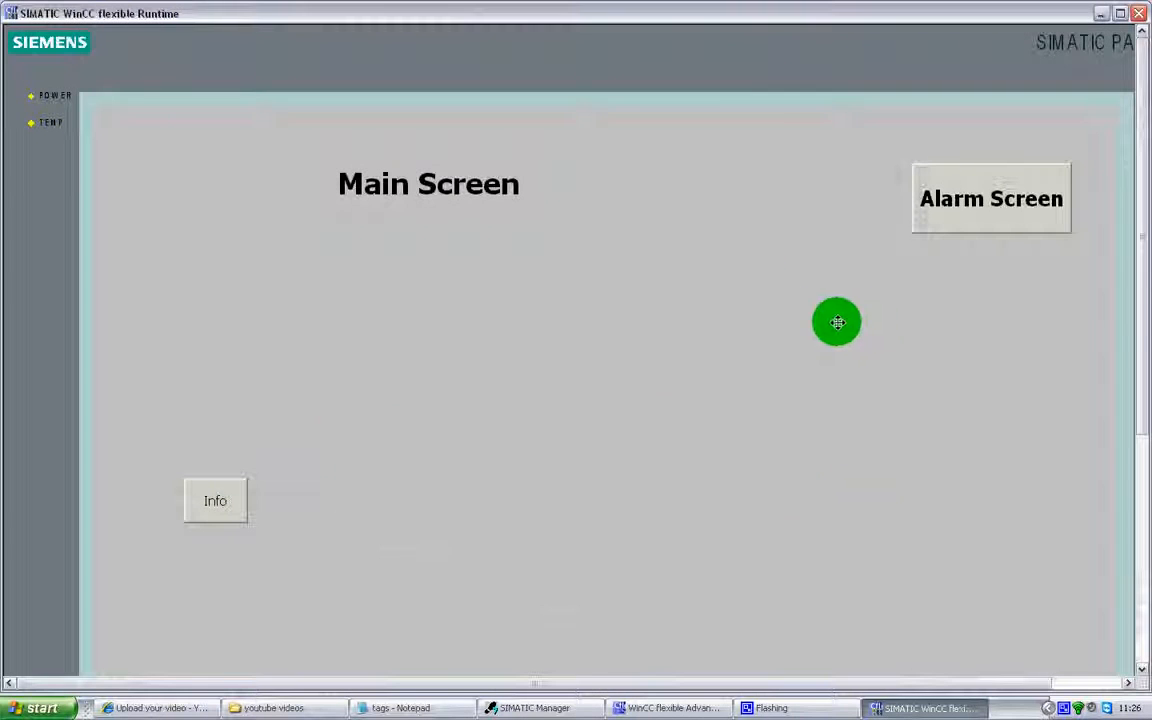
drag(1139, 313, 1134, 345)
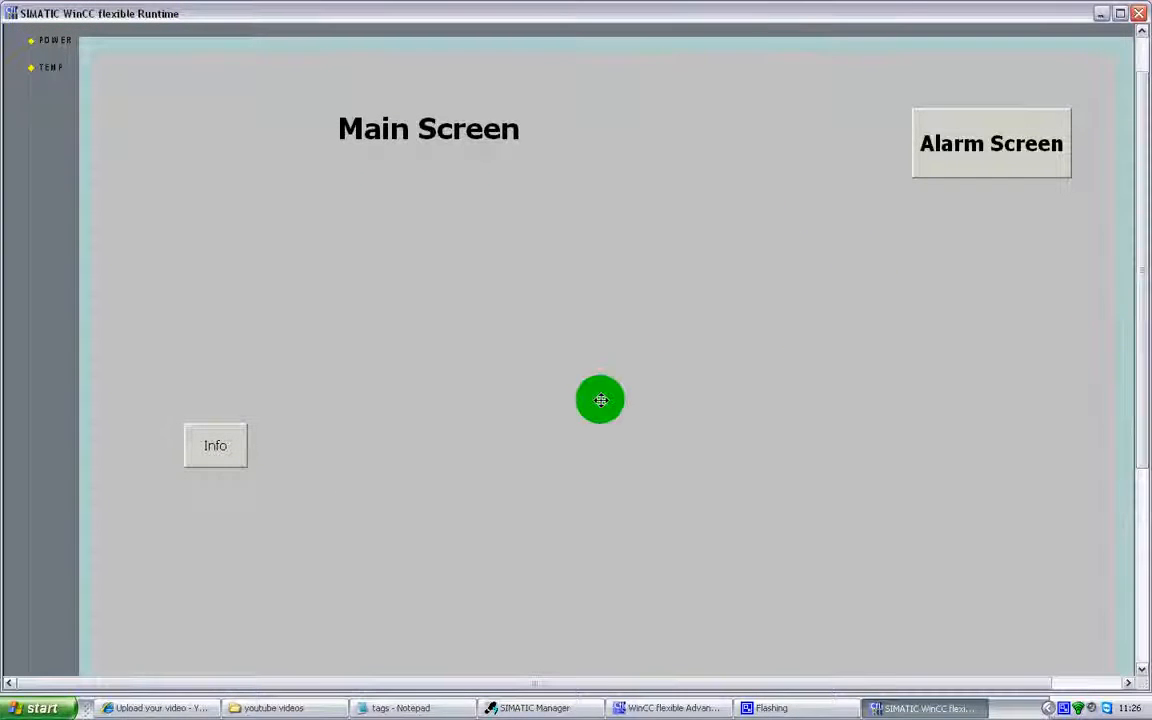
click(201, 449)
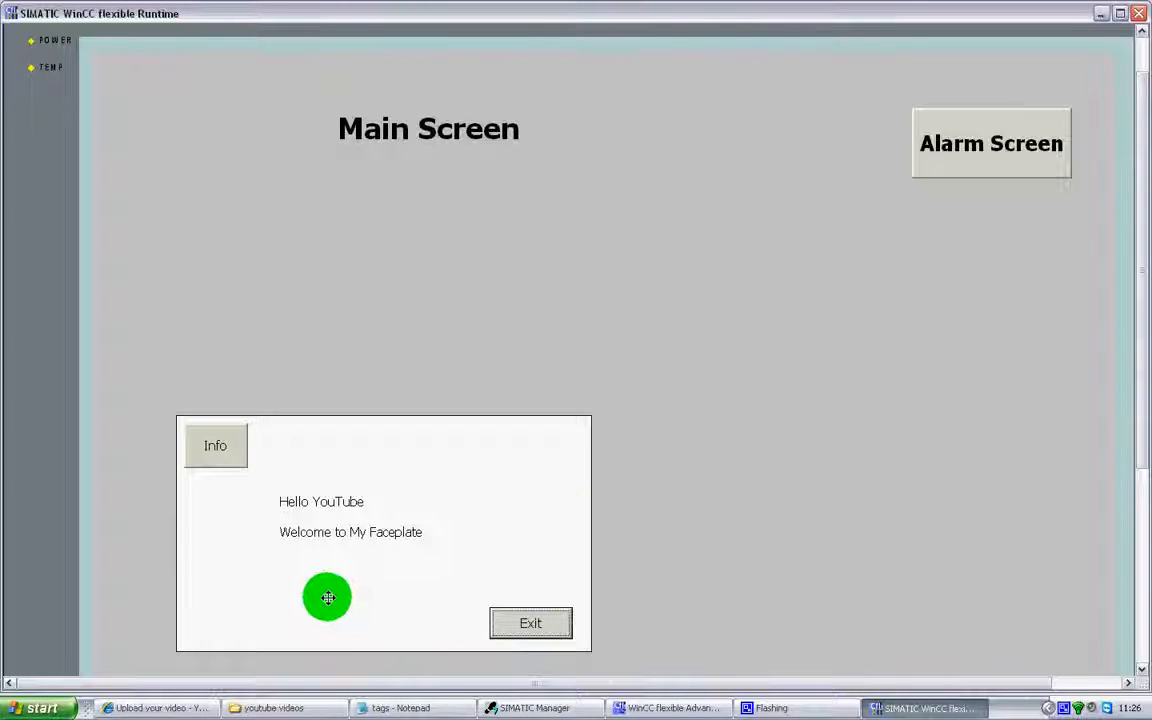
click(1142, 14)
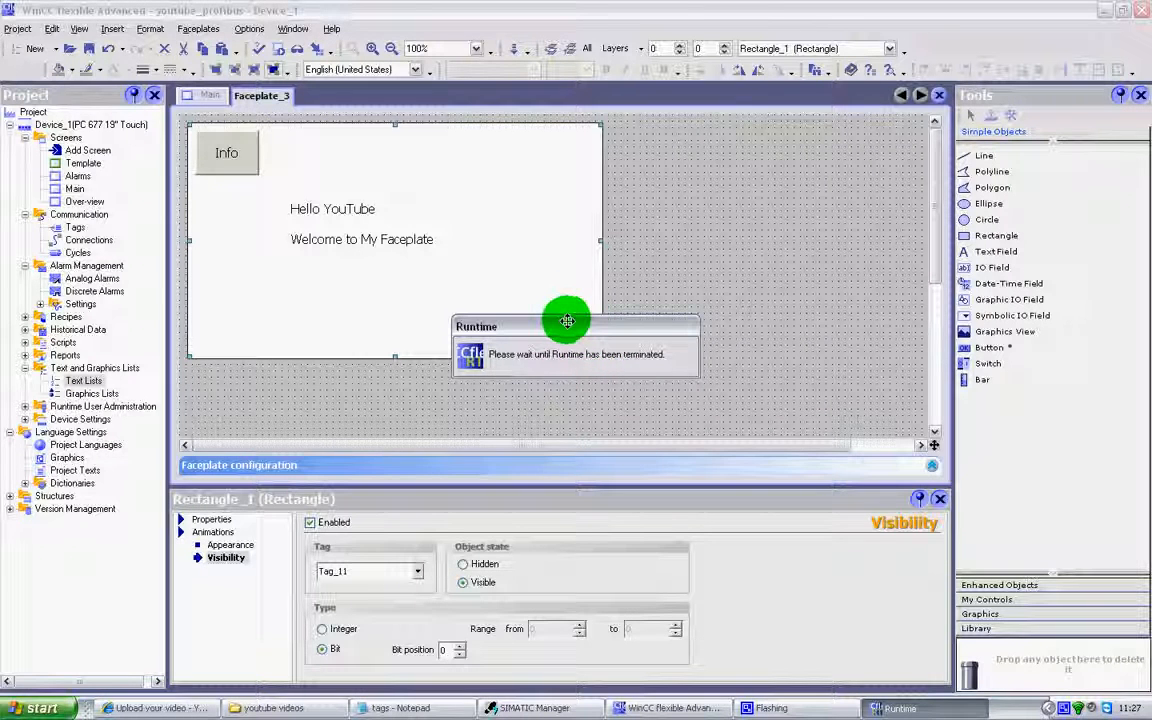
- Assign the ResetBit function with Tag_11 to the Exit button's Click event
drag(568, 322, 700, 170)
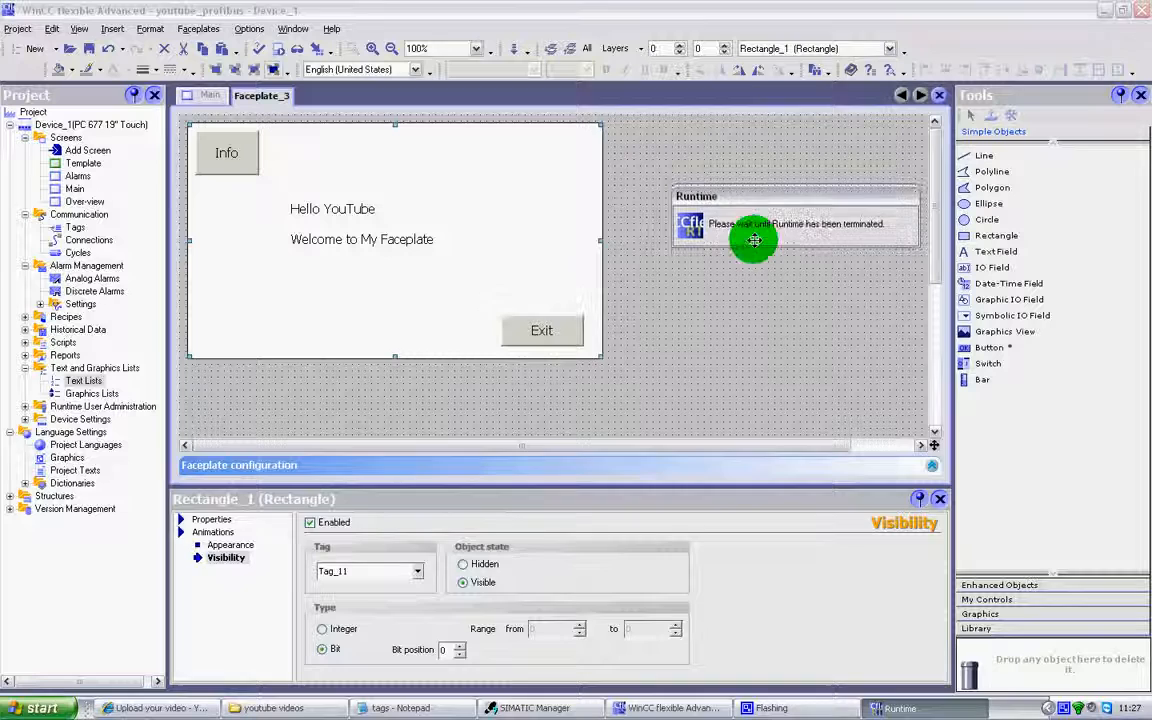
click(532, 330)
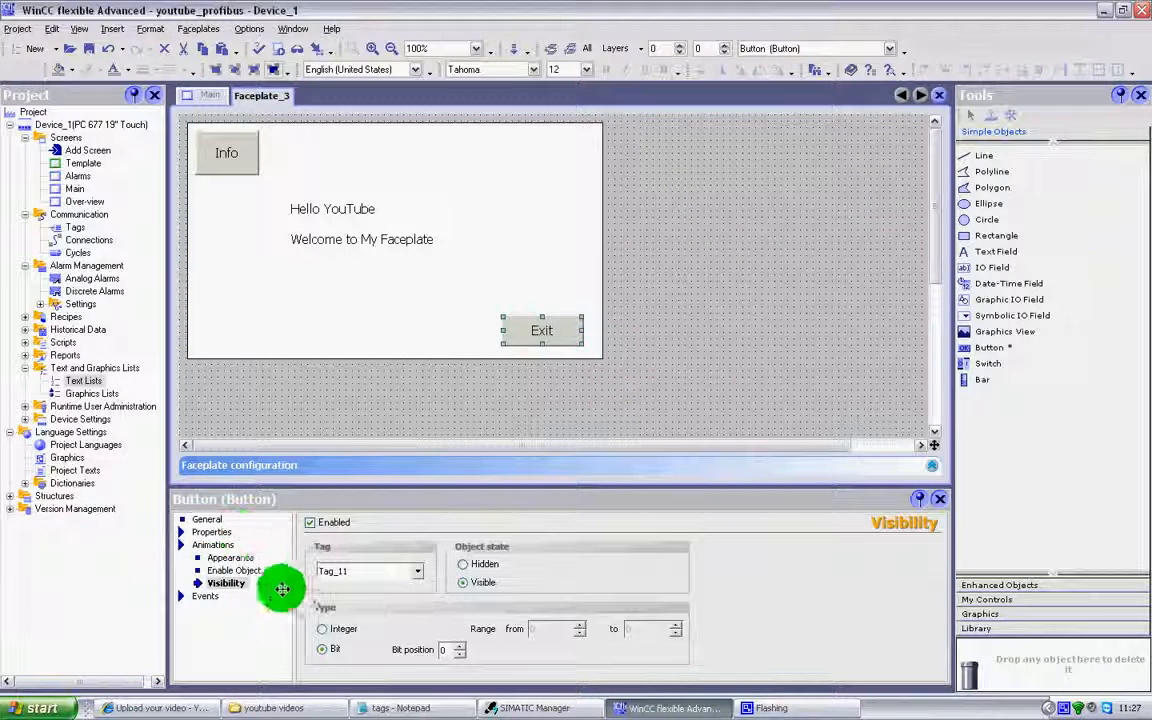
click(207, 596)
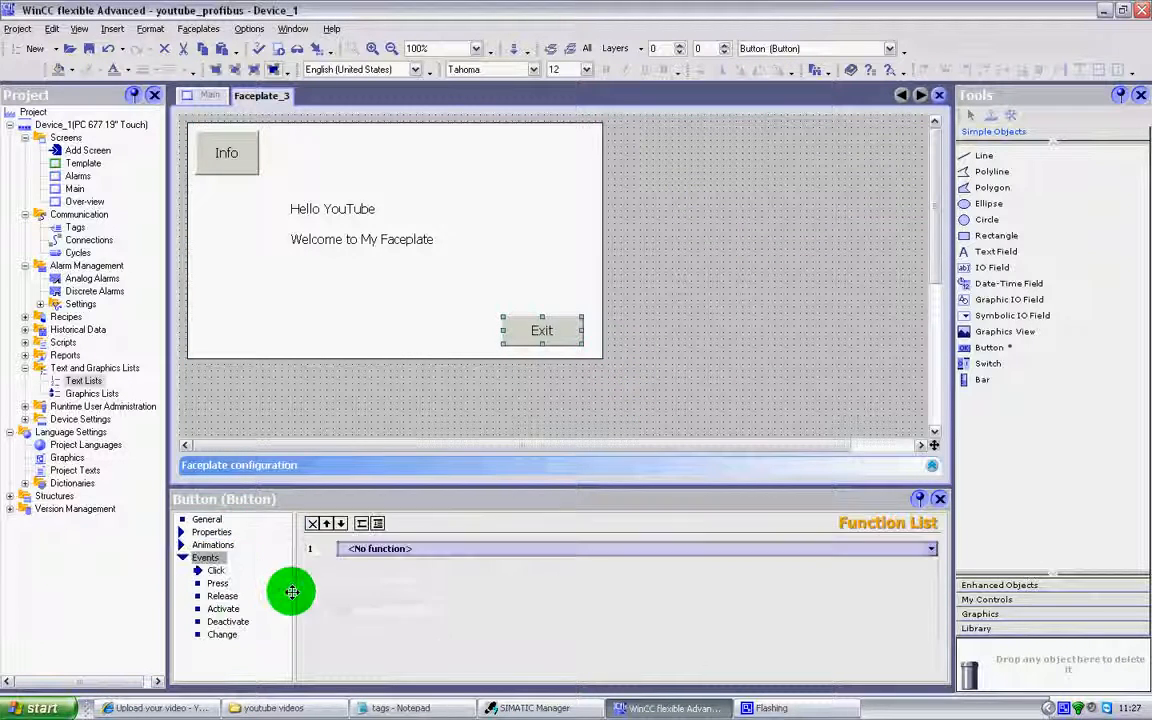
click(216, 571)
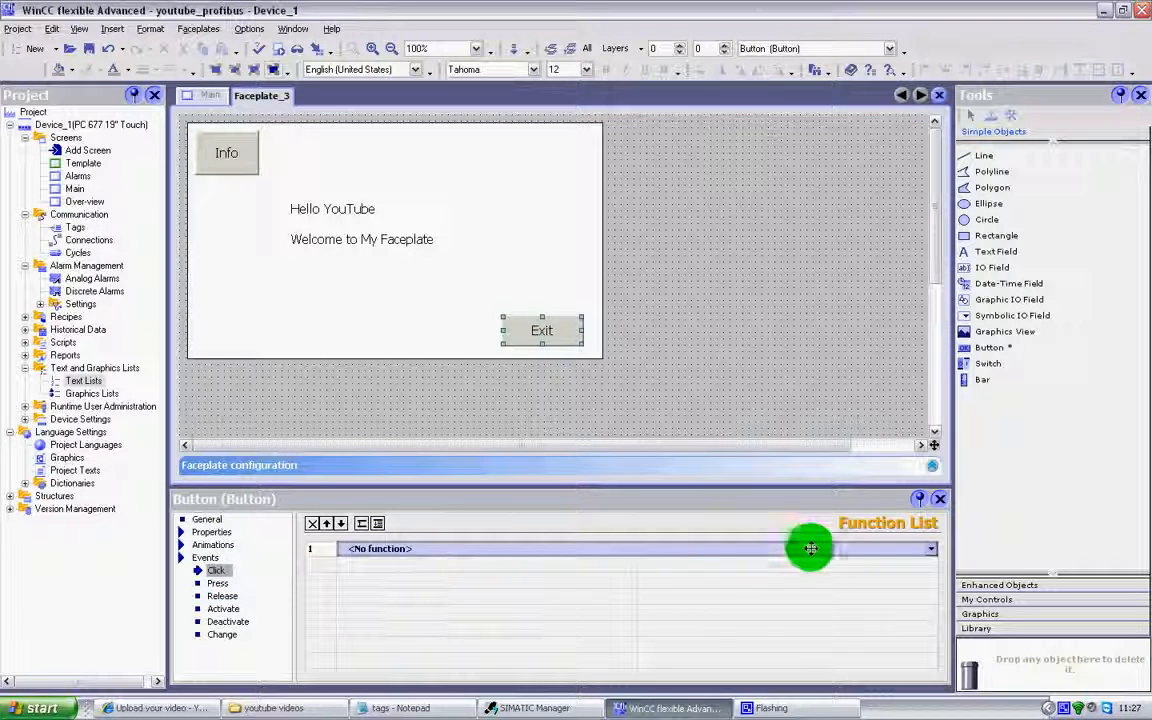
click(931, 548)
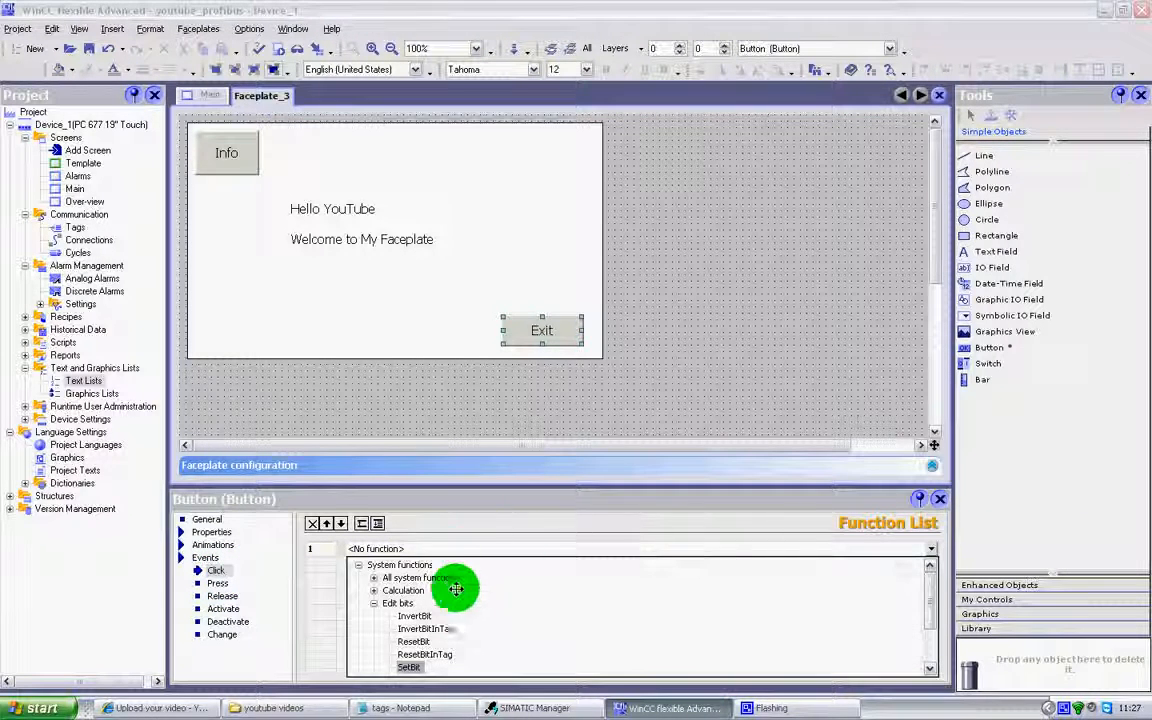
click(413, 641)
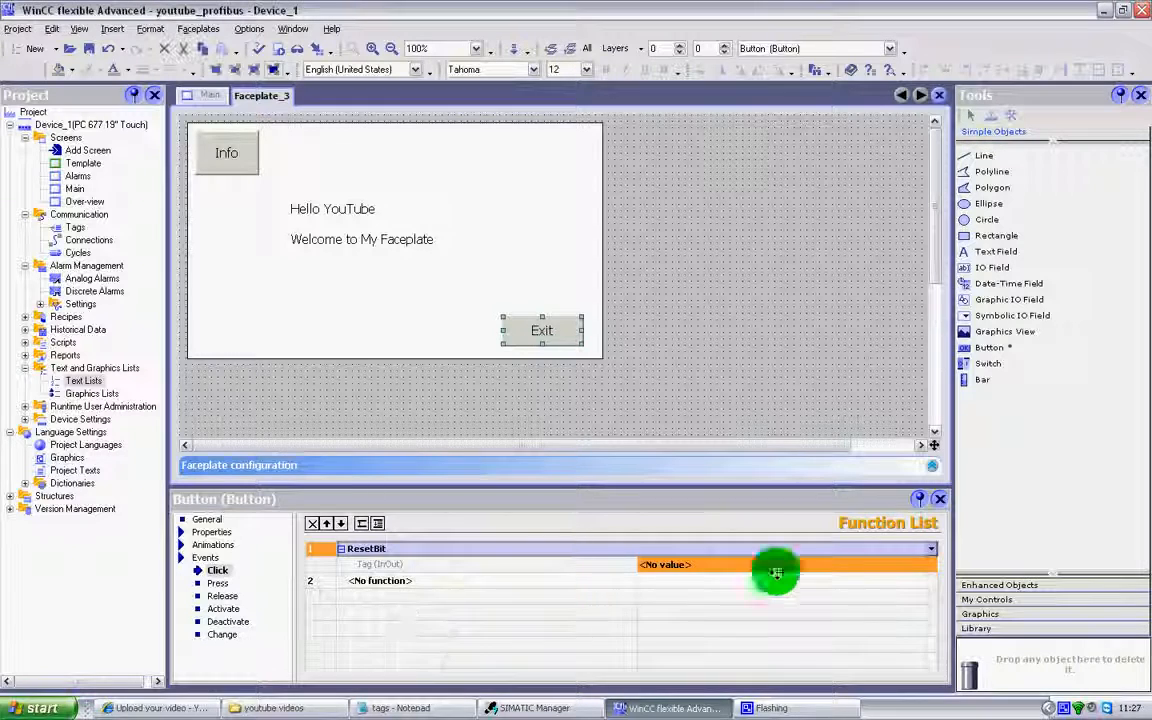
click(927, 563)
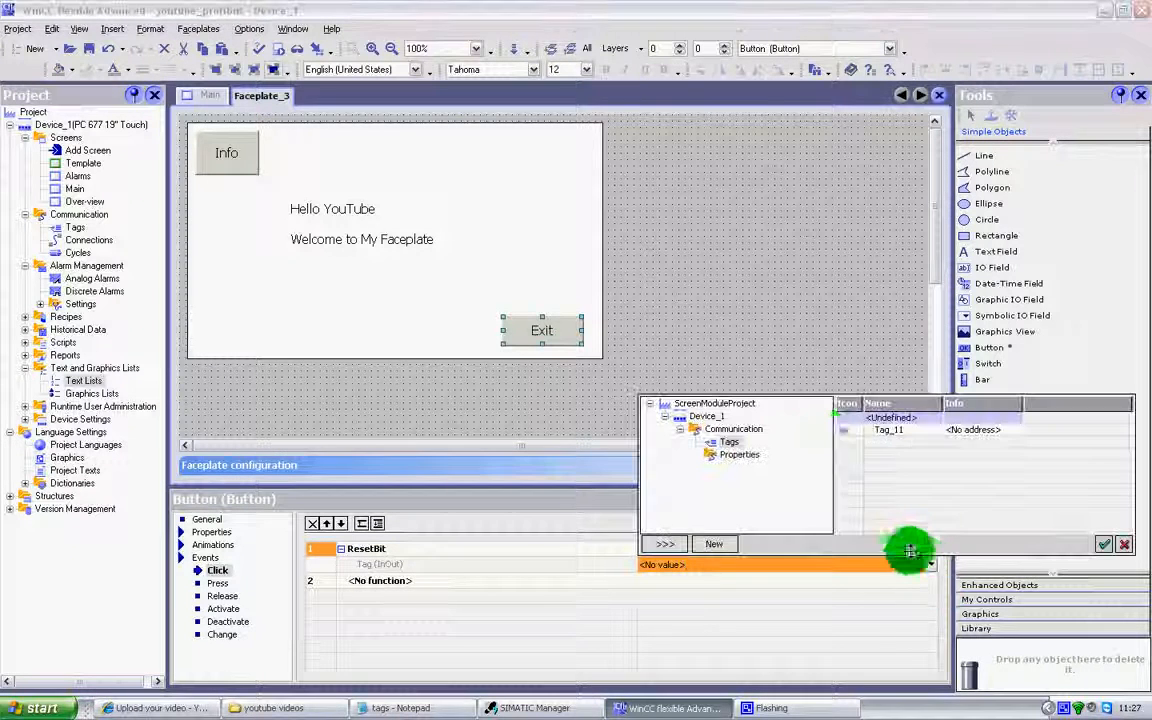
click(887, 429)
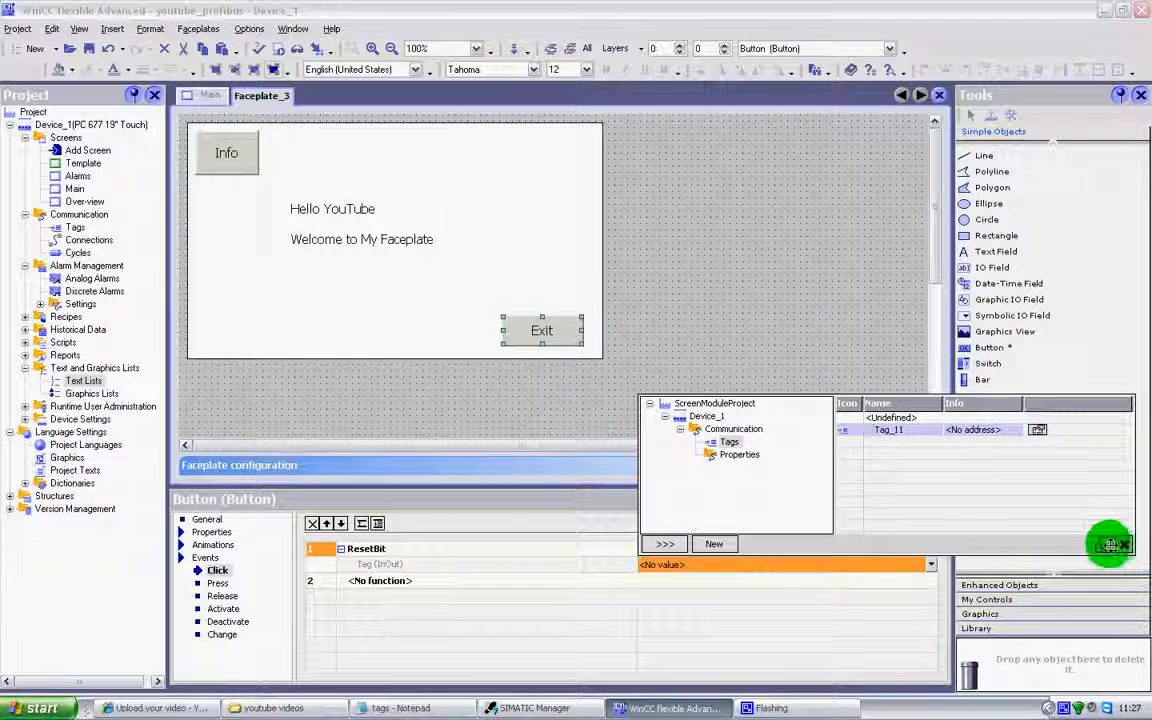
click(1104, 543)
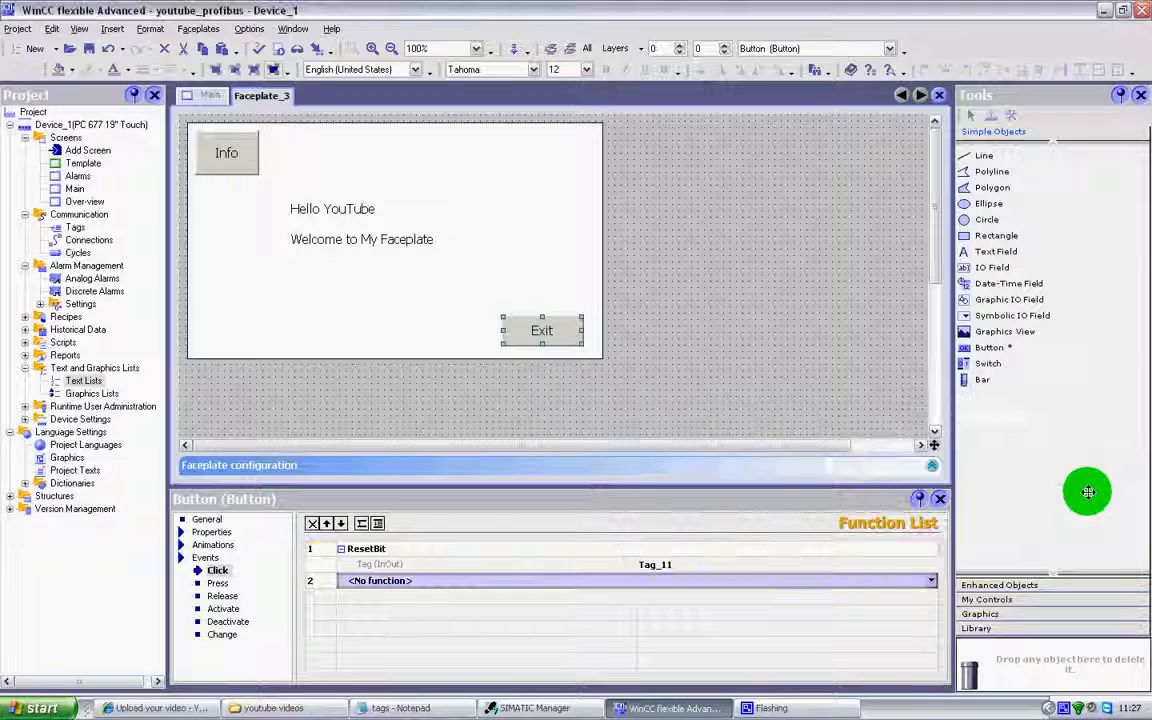
- Start the runtime, open the welcome panel with Info on the Main screen, dismiss it with Exit, and close the runtime
click(278, 46)
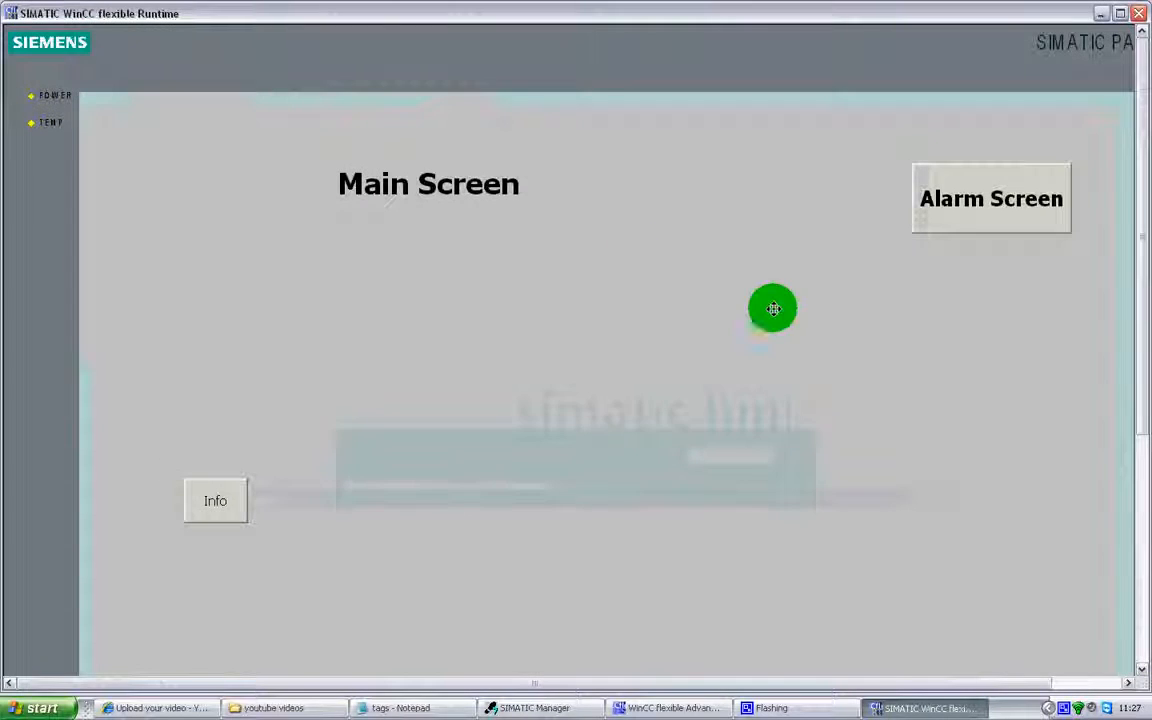
drag(1144, 190, 1139, 261)
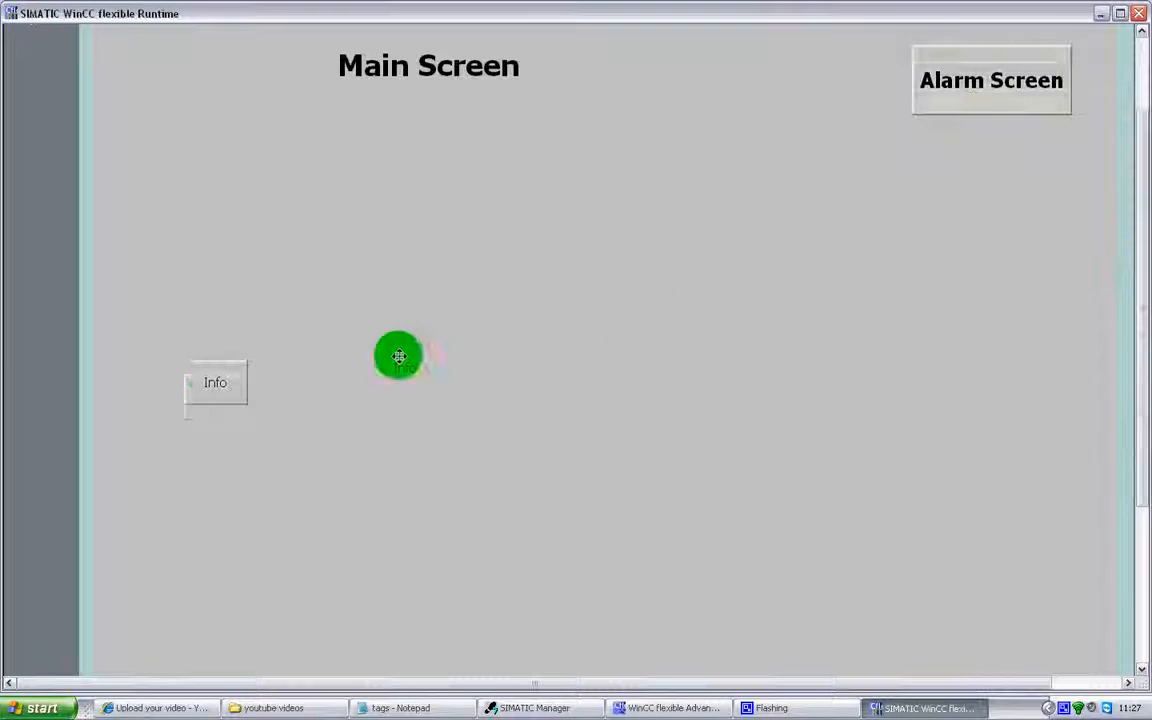
click(198, 390)
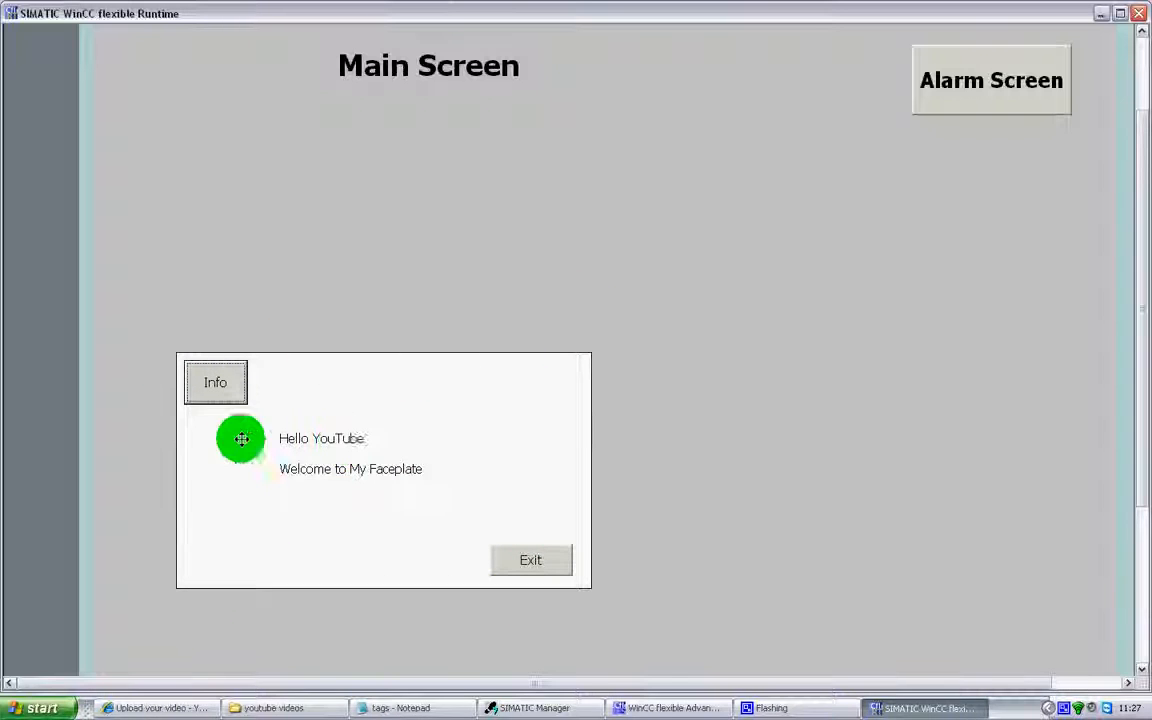
click(560, 557)
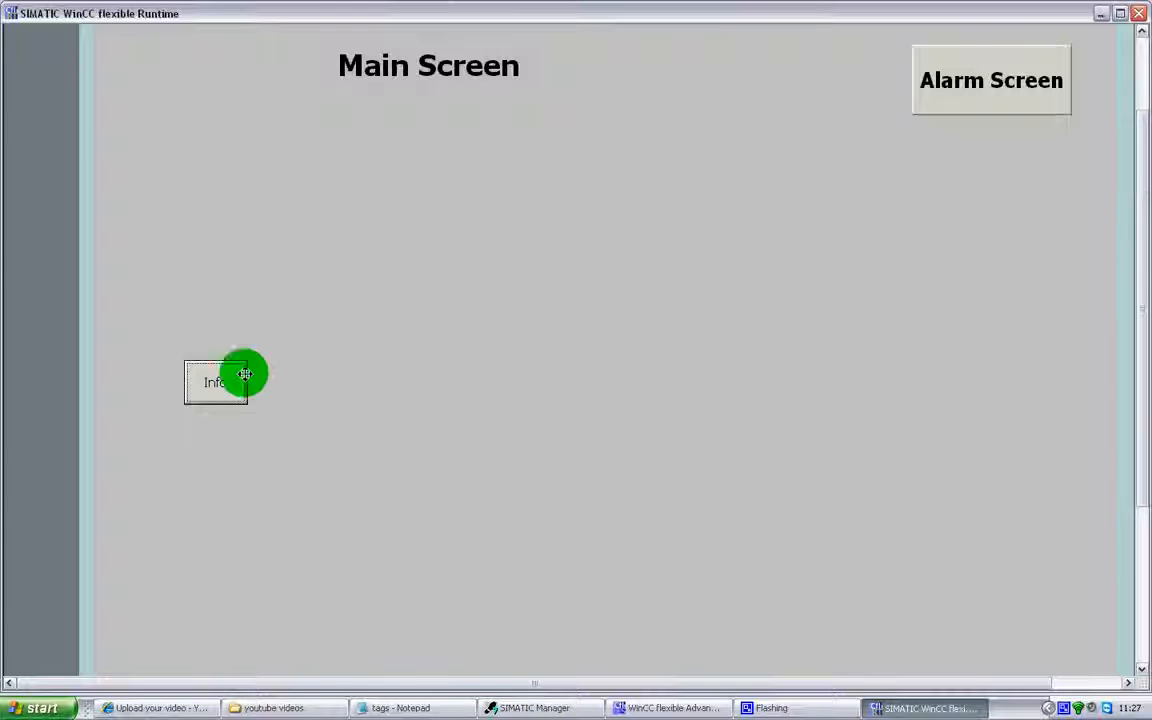
click(1138, 13)
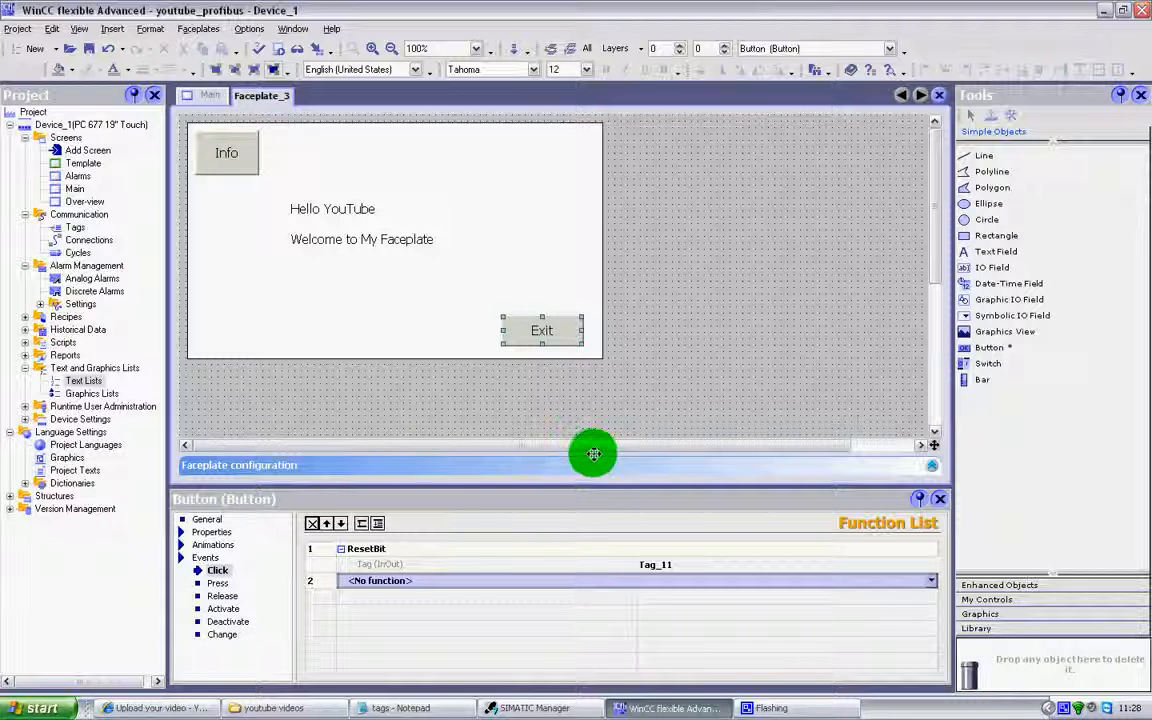
- Review the faceplate configuration's general settings, property interface, event interface and script, and collapse the configuration area again
click(930, 467)
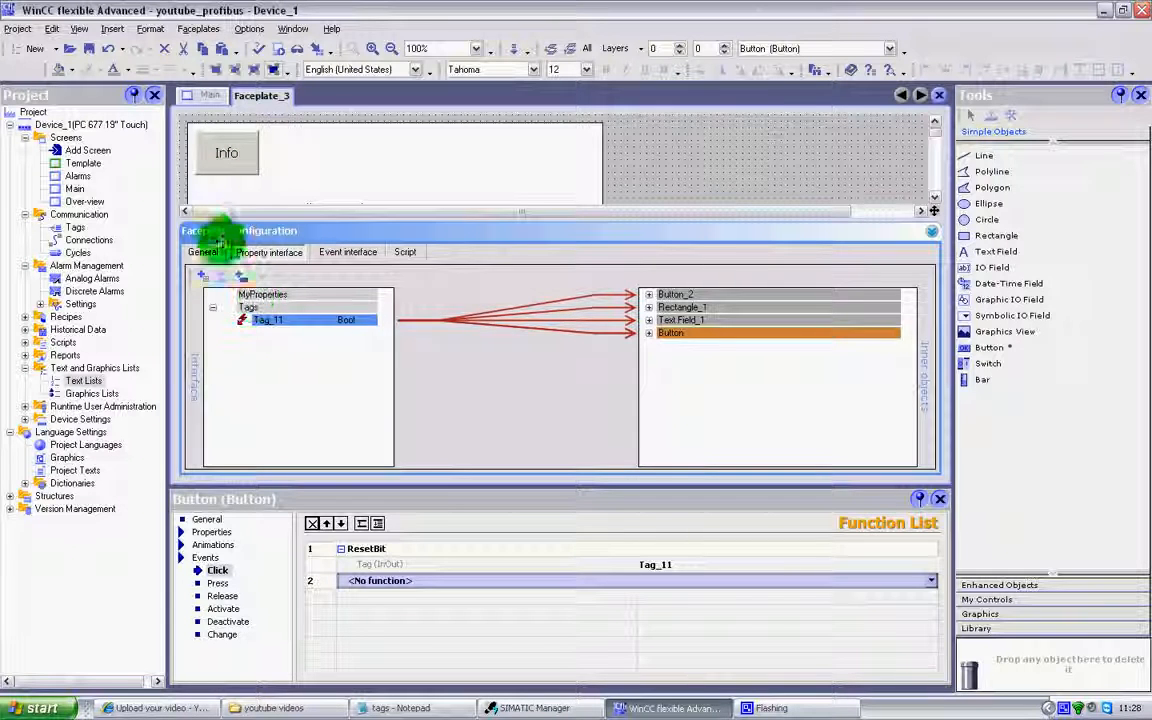
click(208, 253)
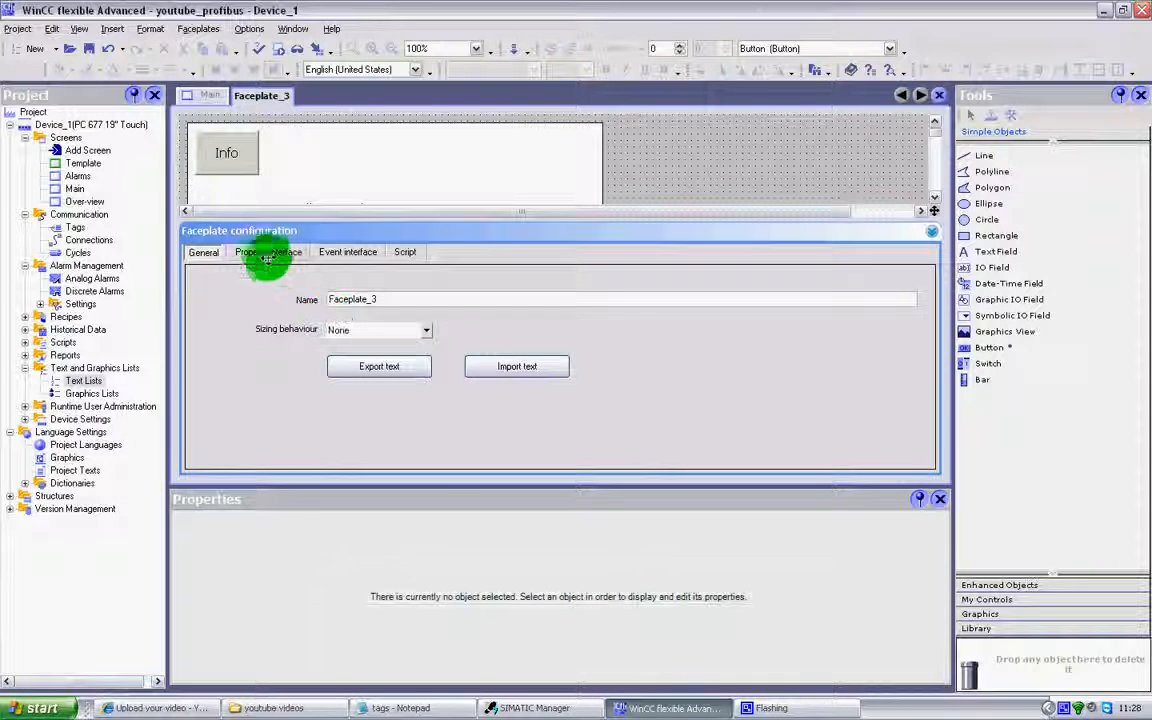
click(266, 253)
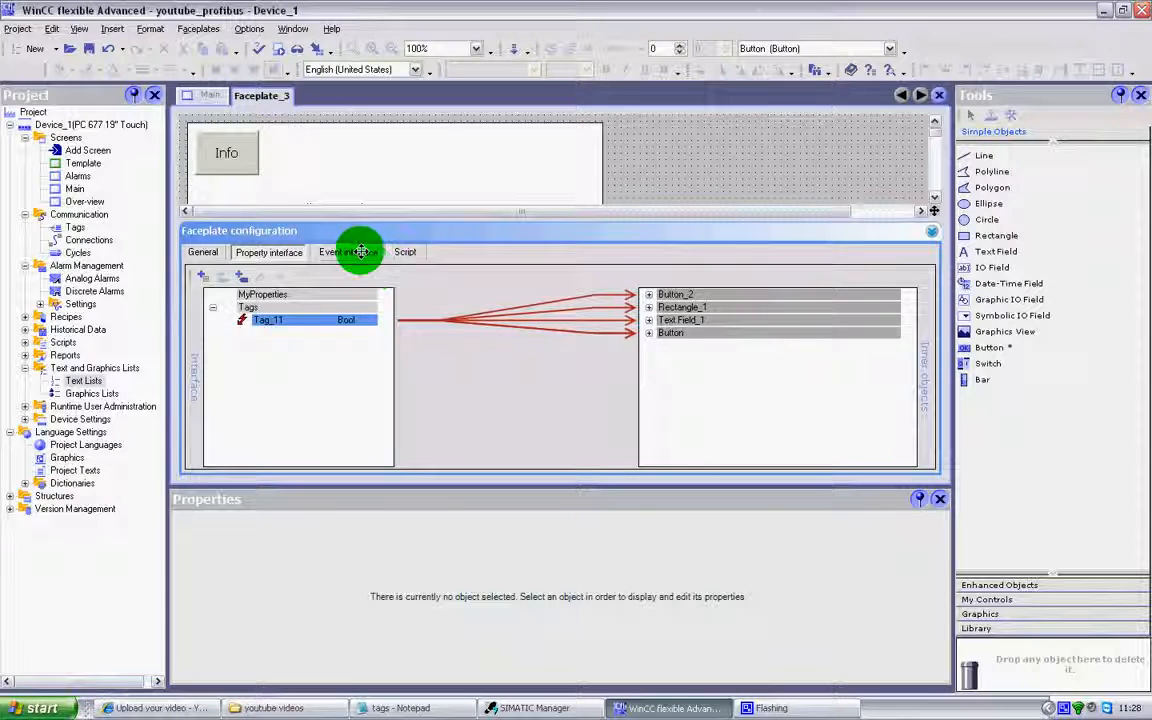
click(350, 252)
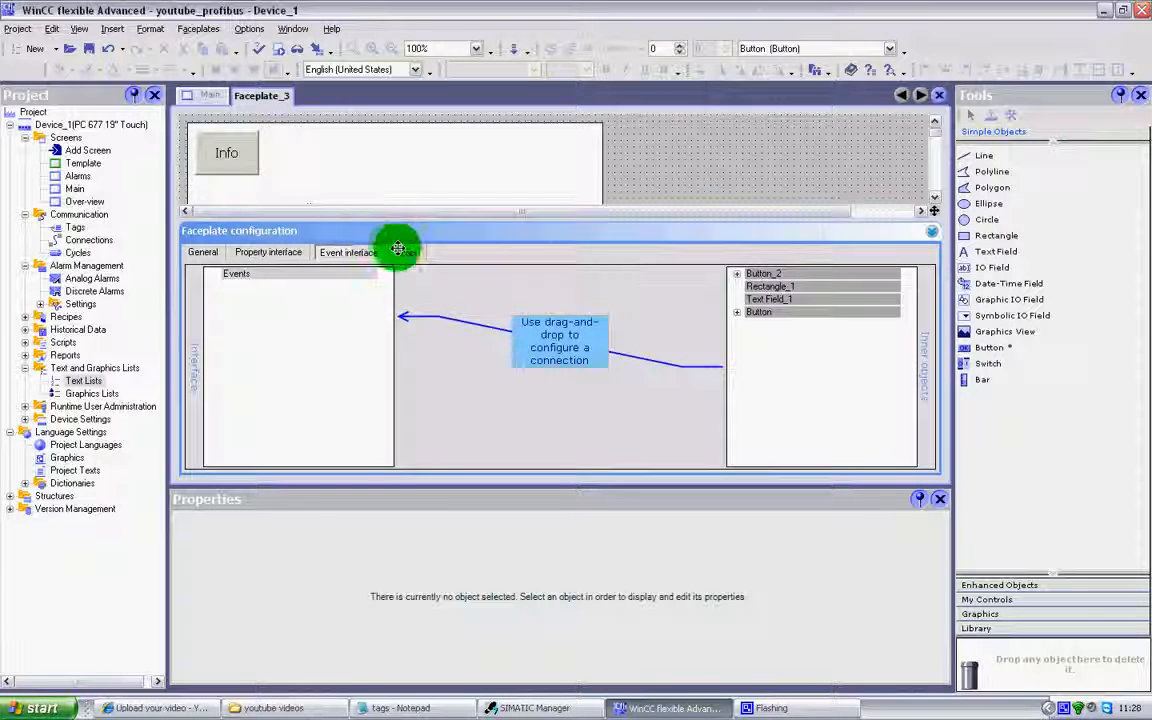
click(400, 252)
click(266, 252)
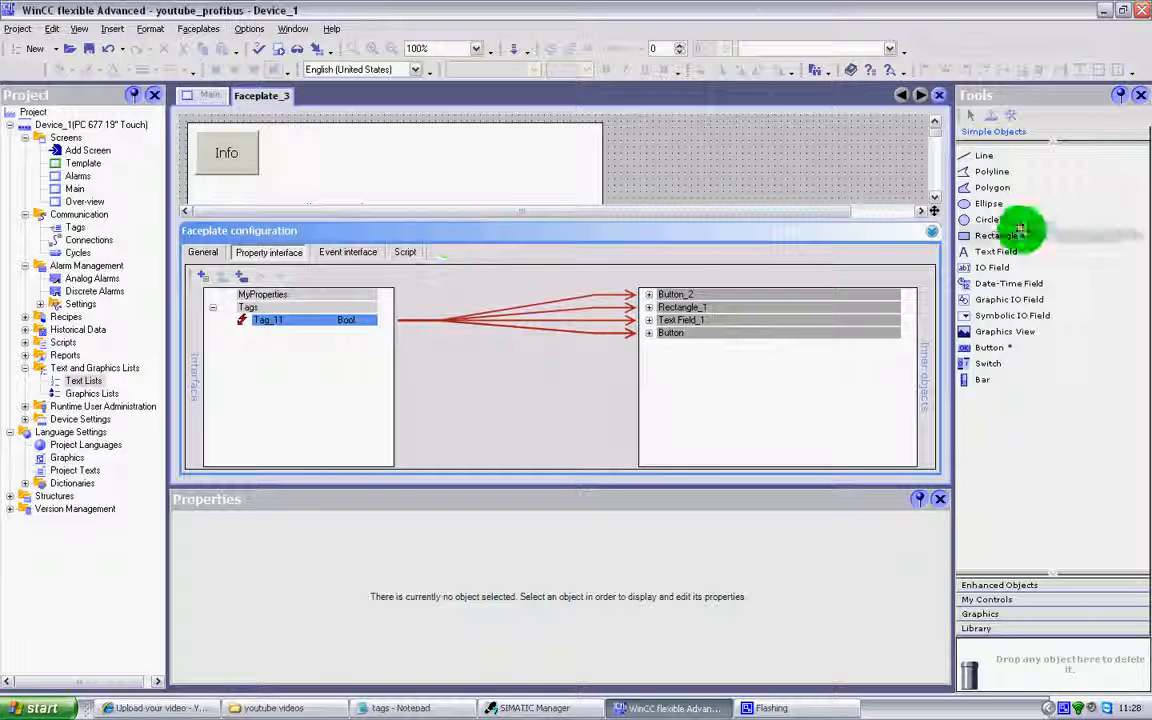
click(930, 234)
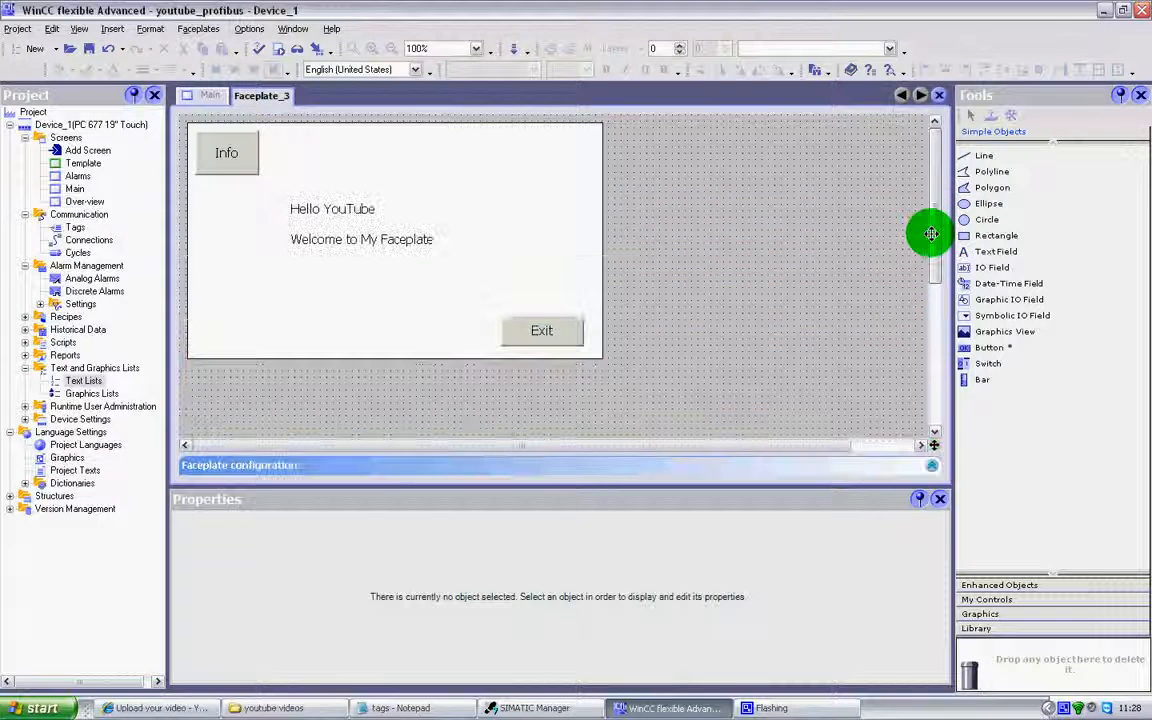